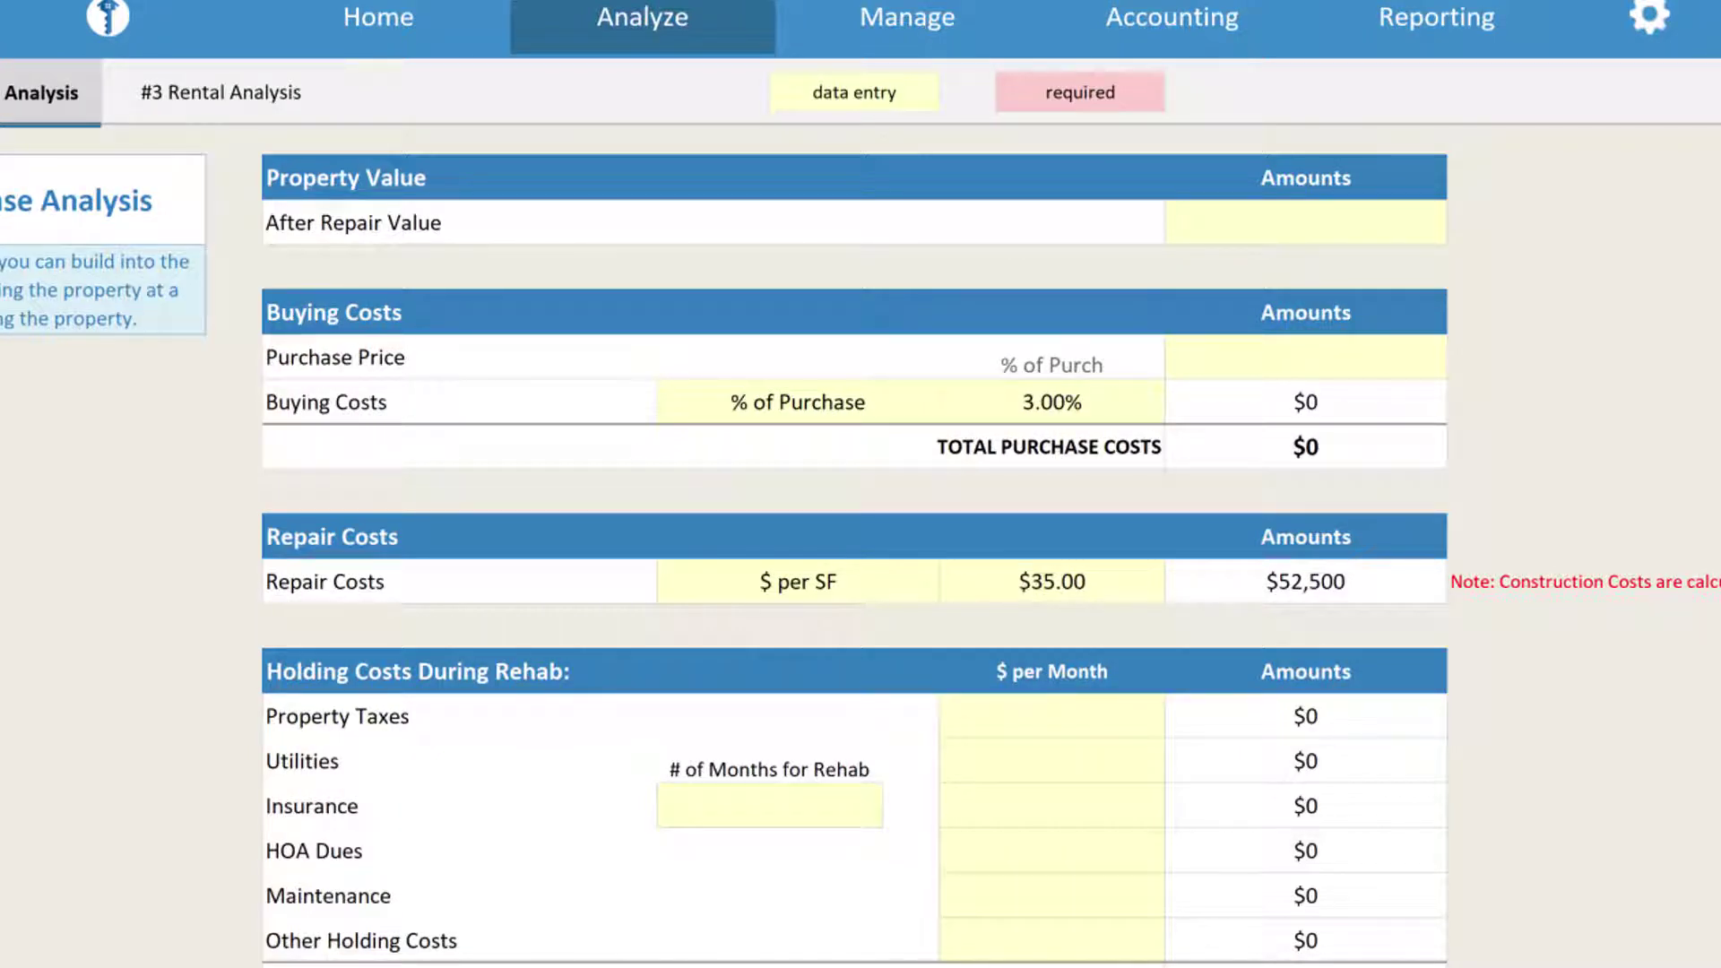
Enter an After Repair Value of $200,000 for the property
click(1244, 225)
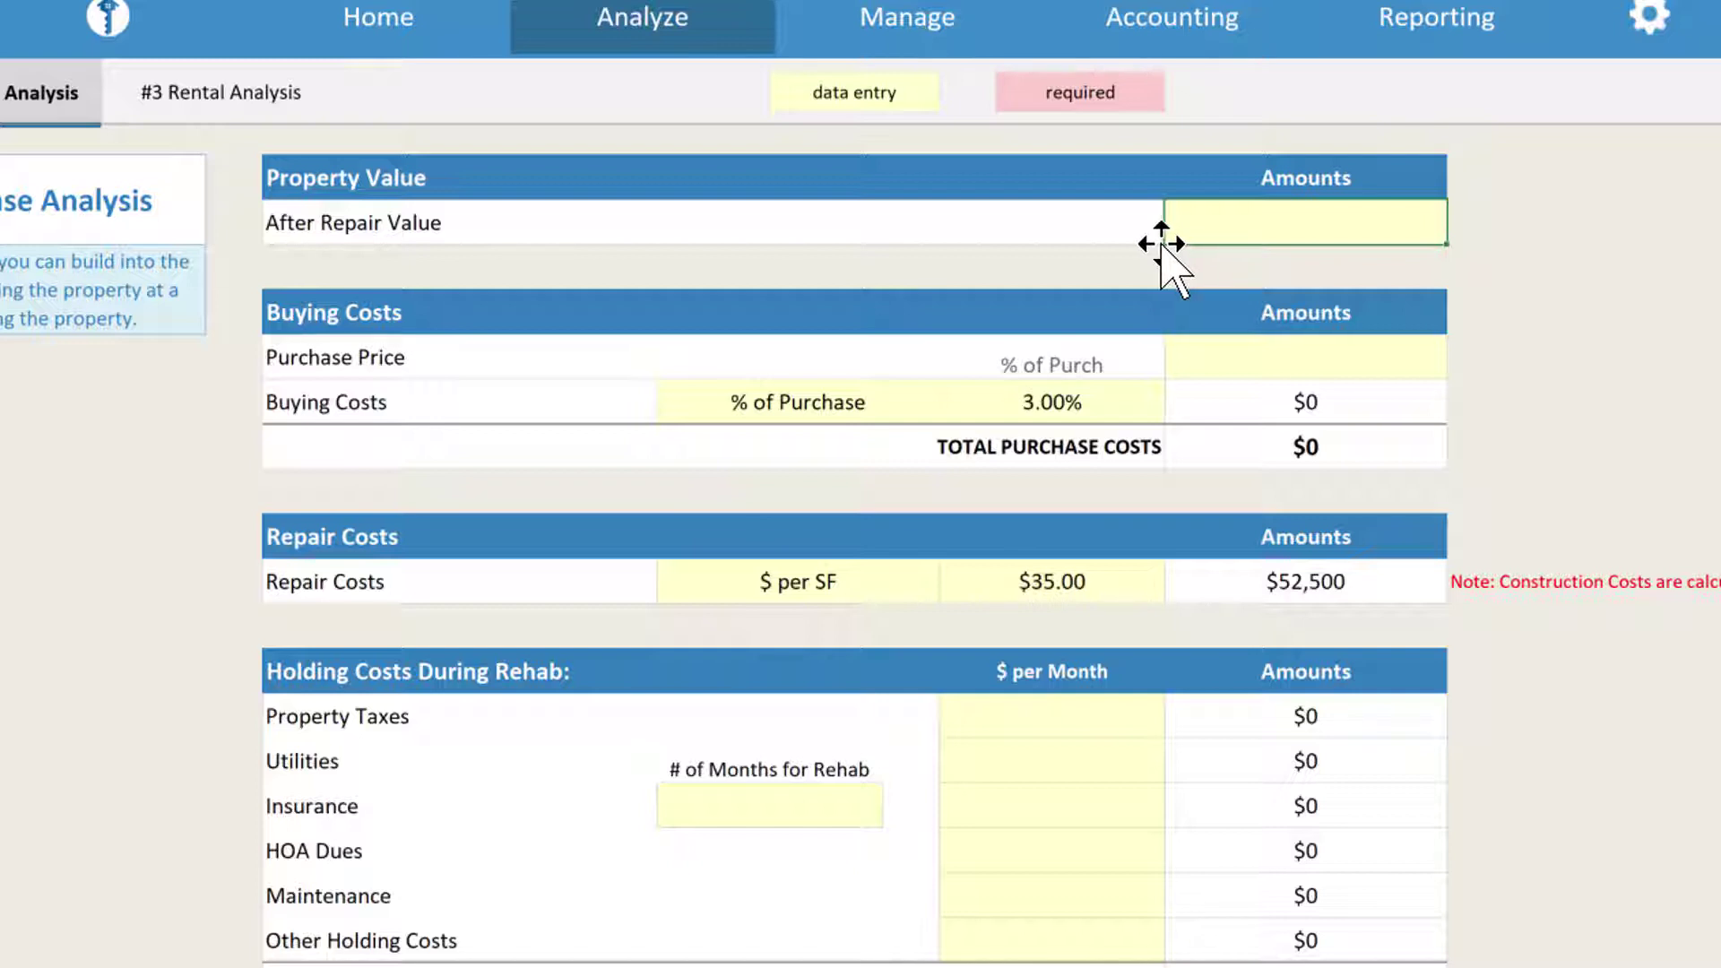
text(20)
text(0,)
text(0000)
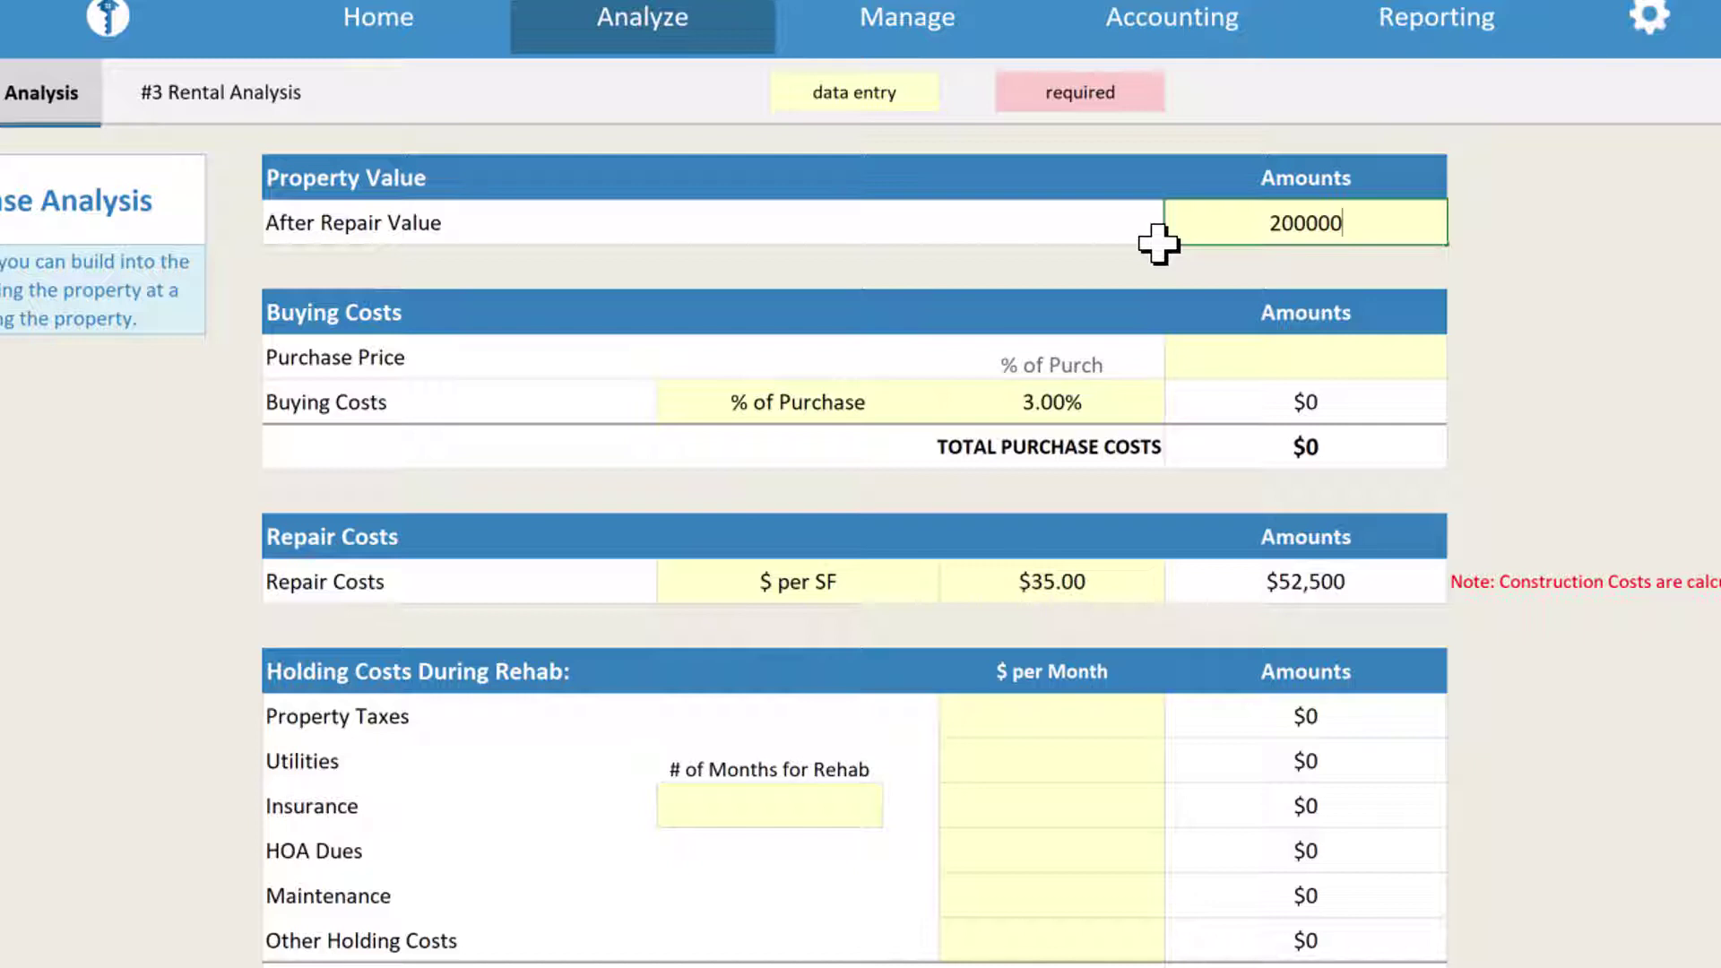
key(Return)
click(1167, 260)
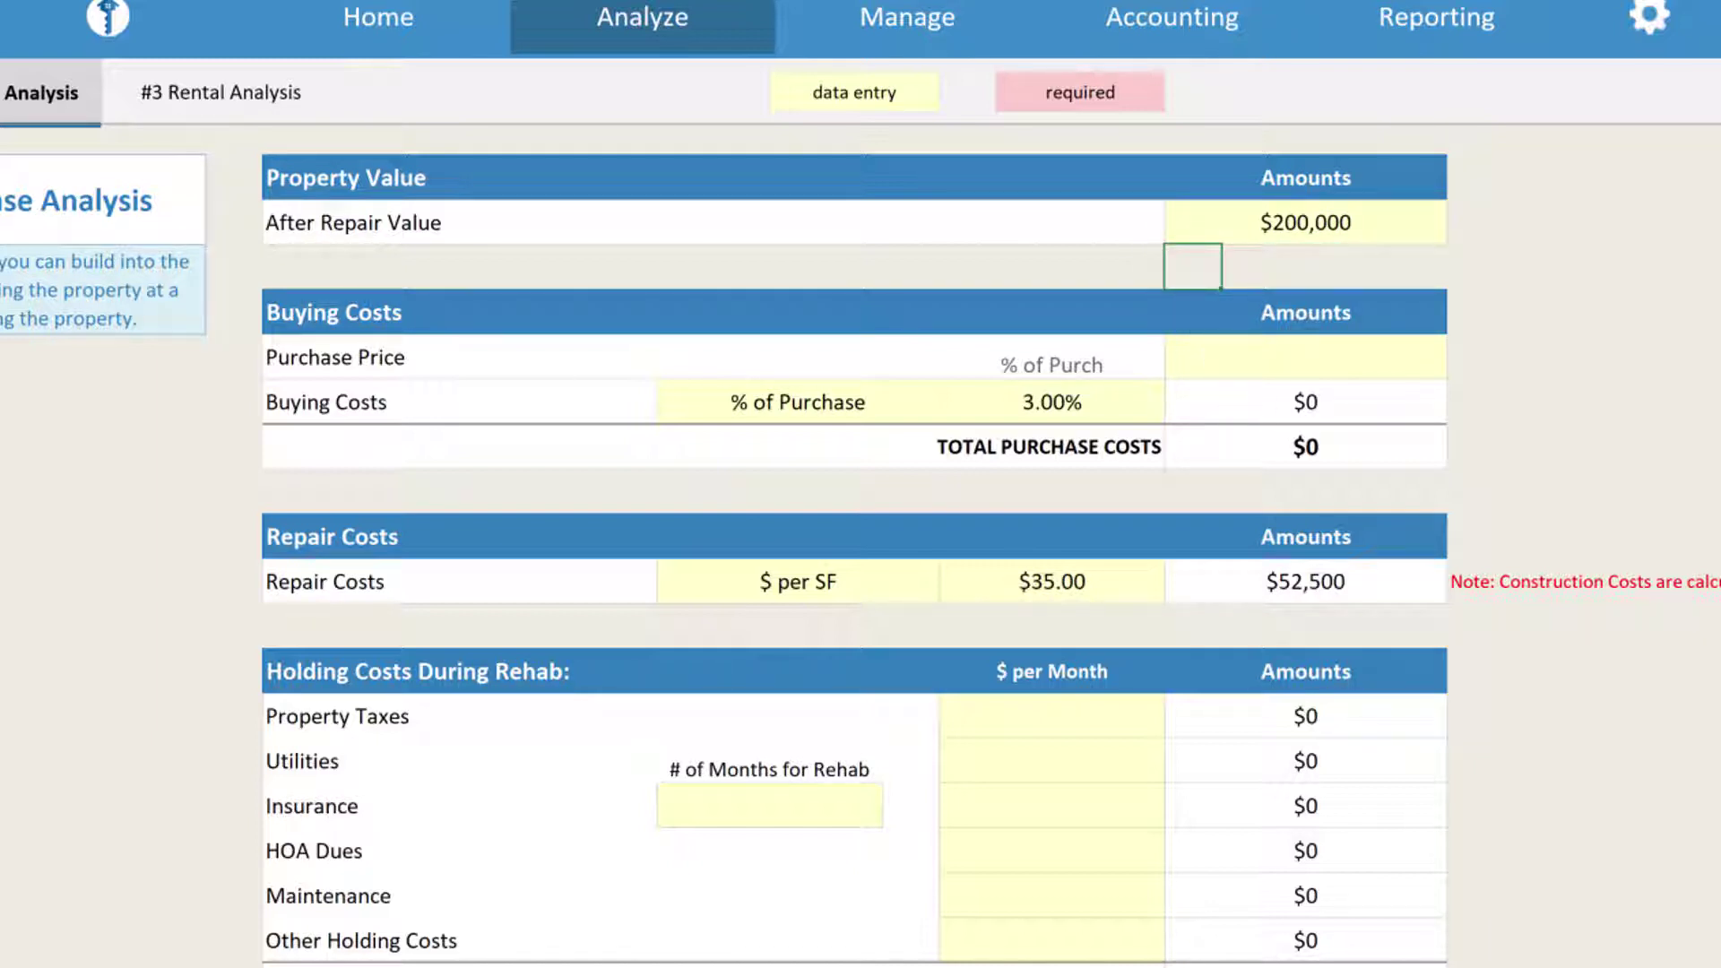
Enter a Purchase Price of $100,000 in the Buying Costs section
click(1223, 358)
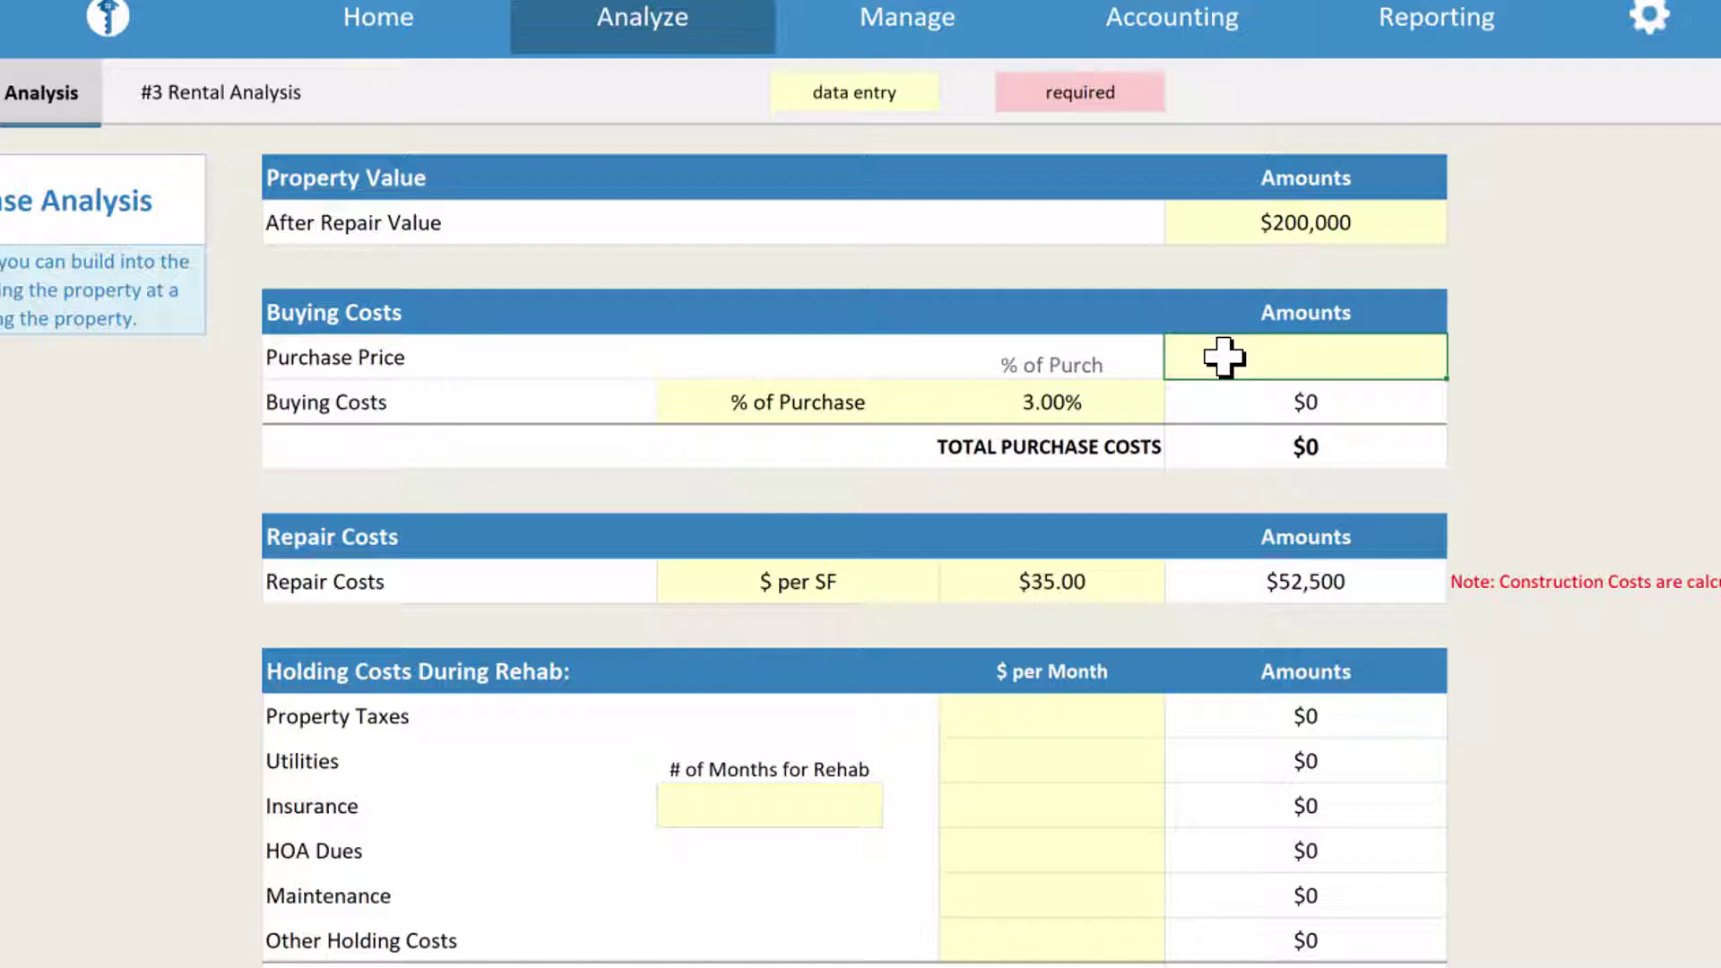
text(100,00)
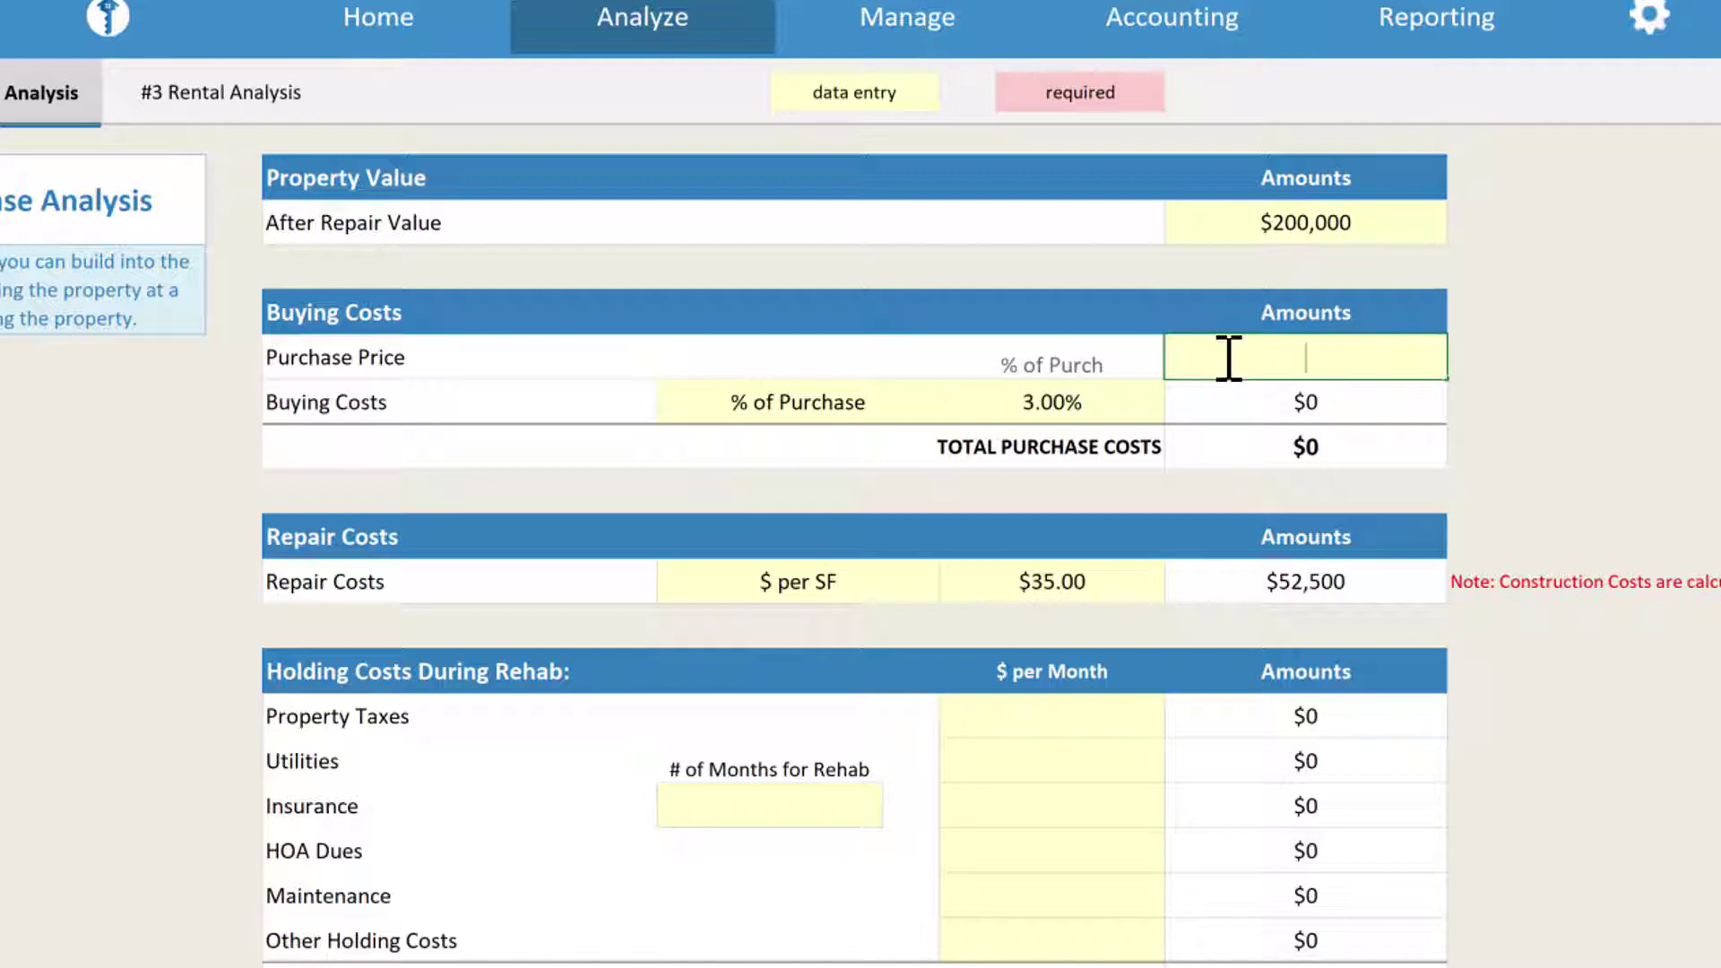
text(0)
key(Return)
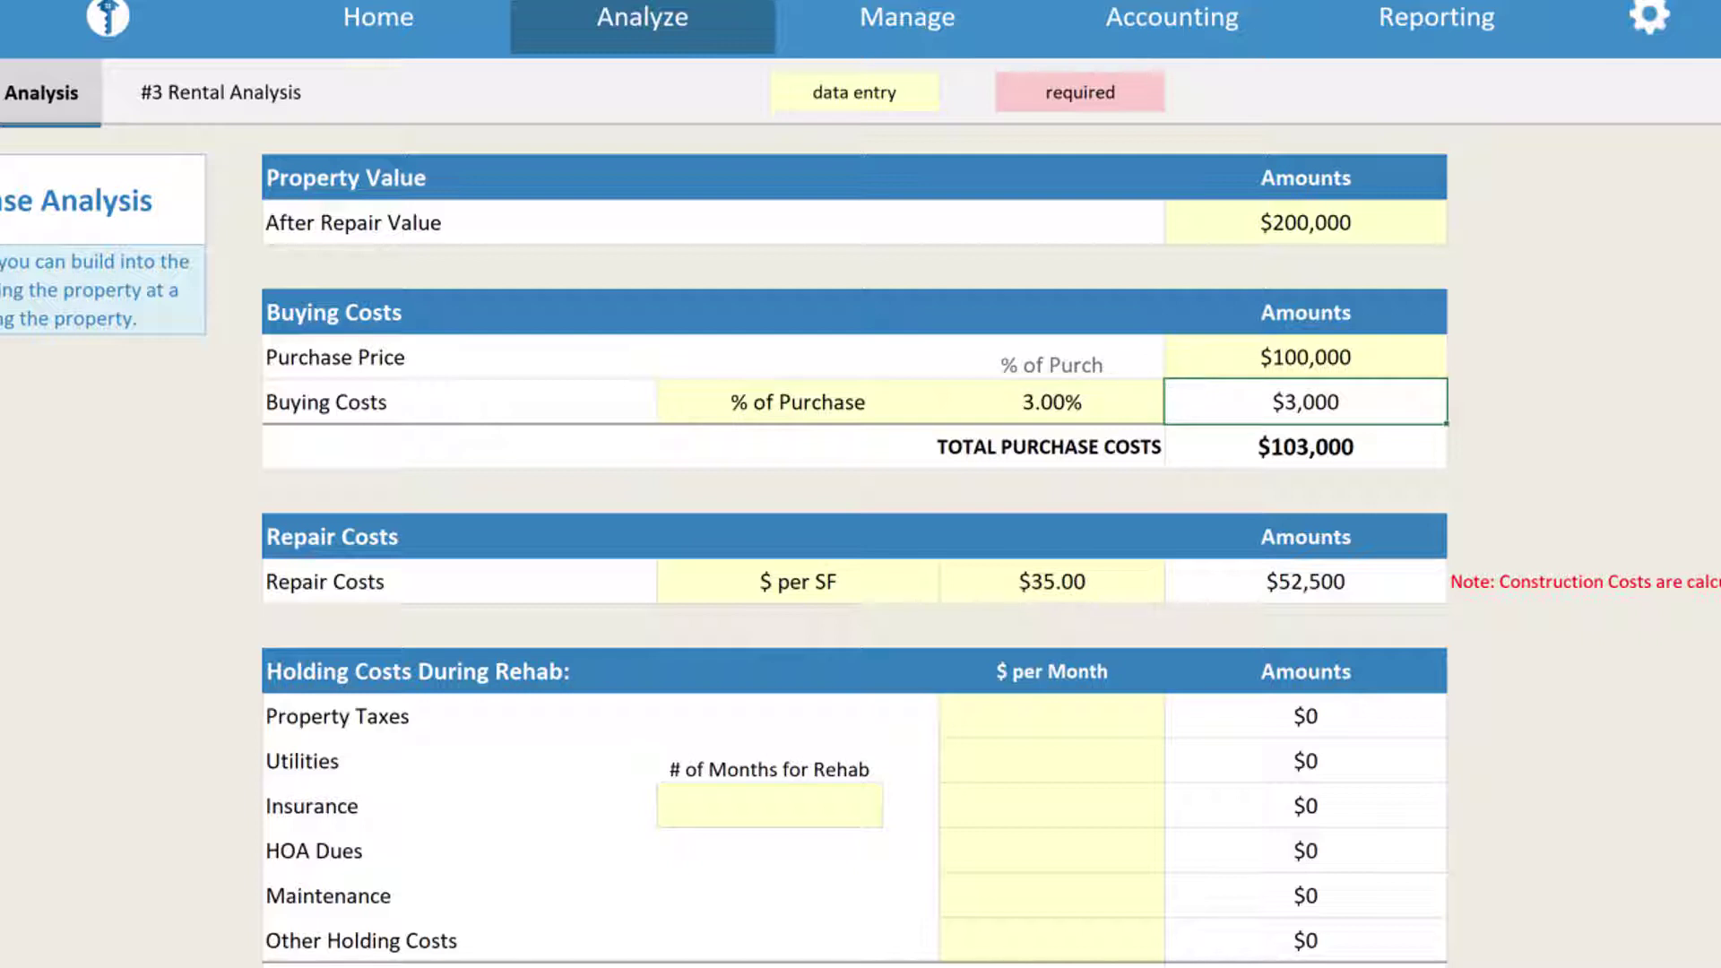
Choose % of Purchase as the calculation method for Buying Costs
click(1120, 402)
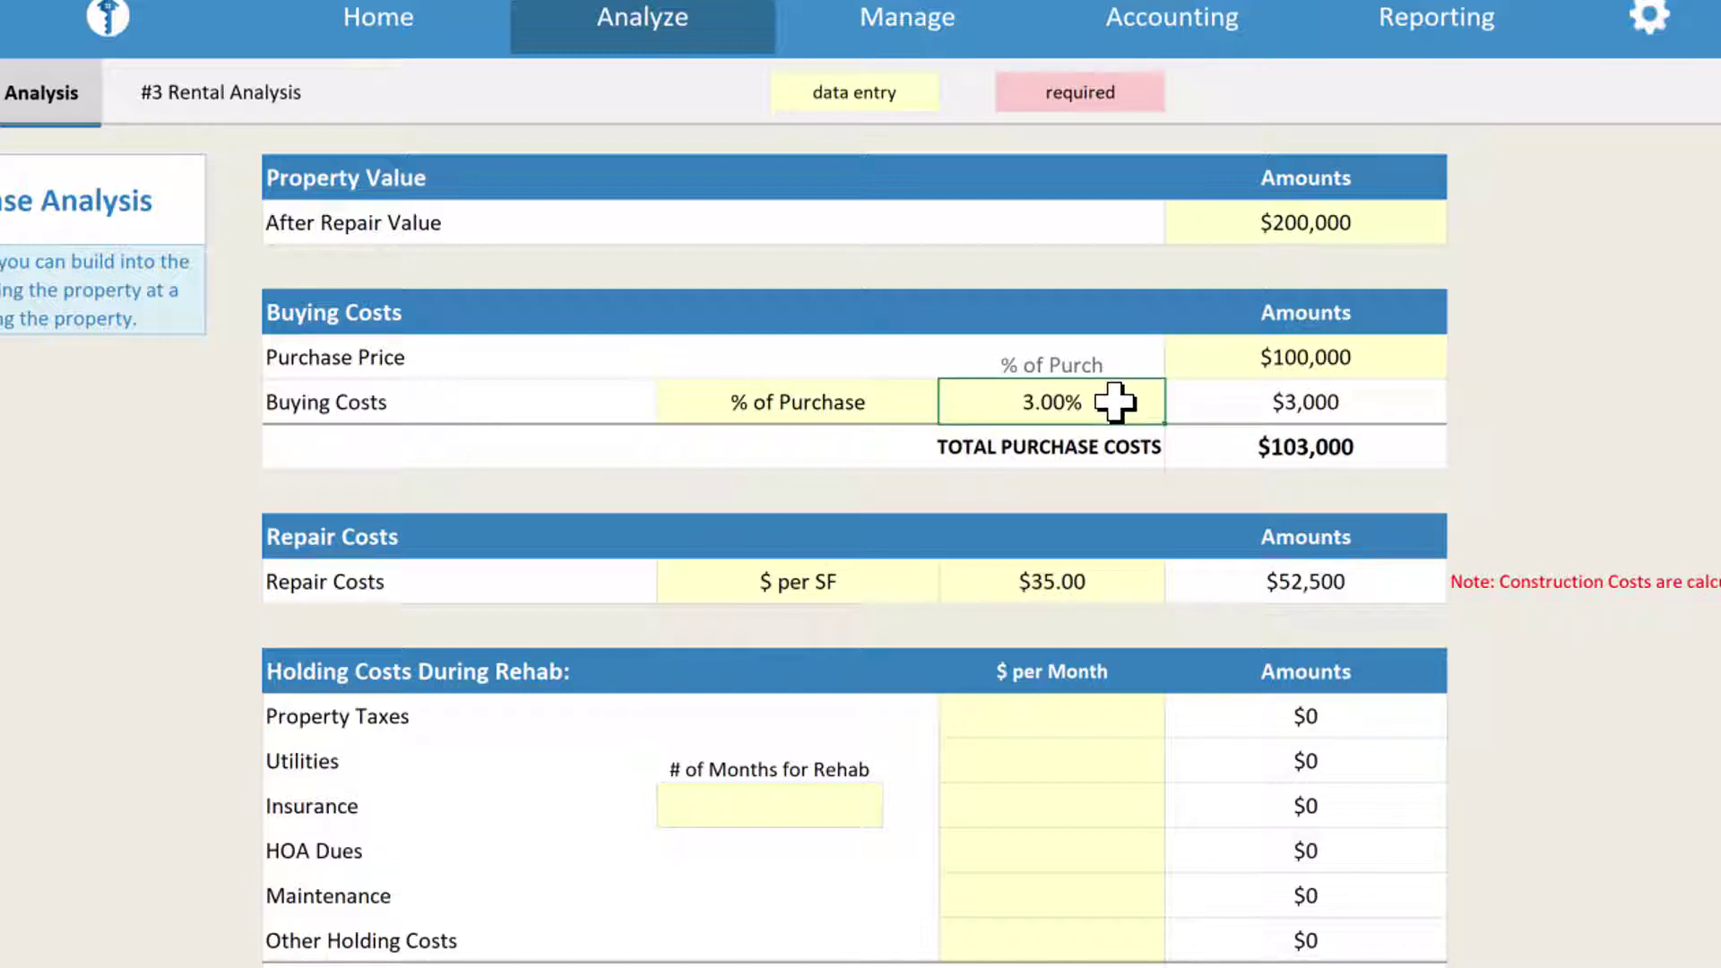
click(933, 410)
click(950, 411)
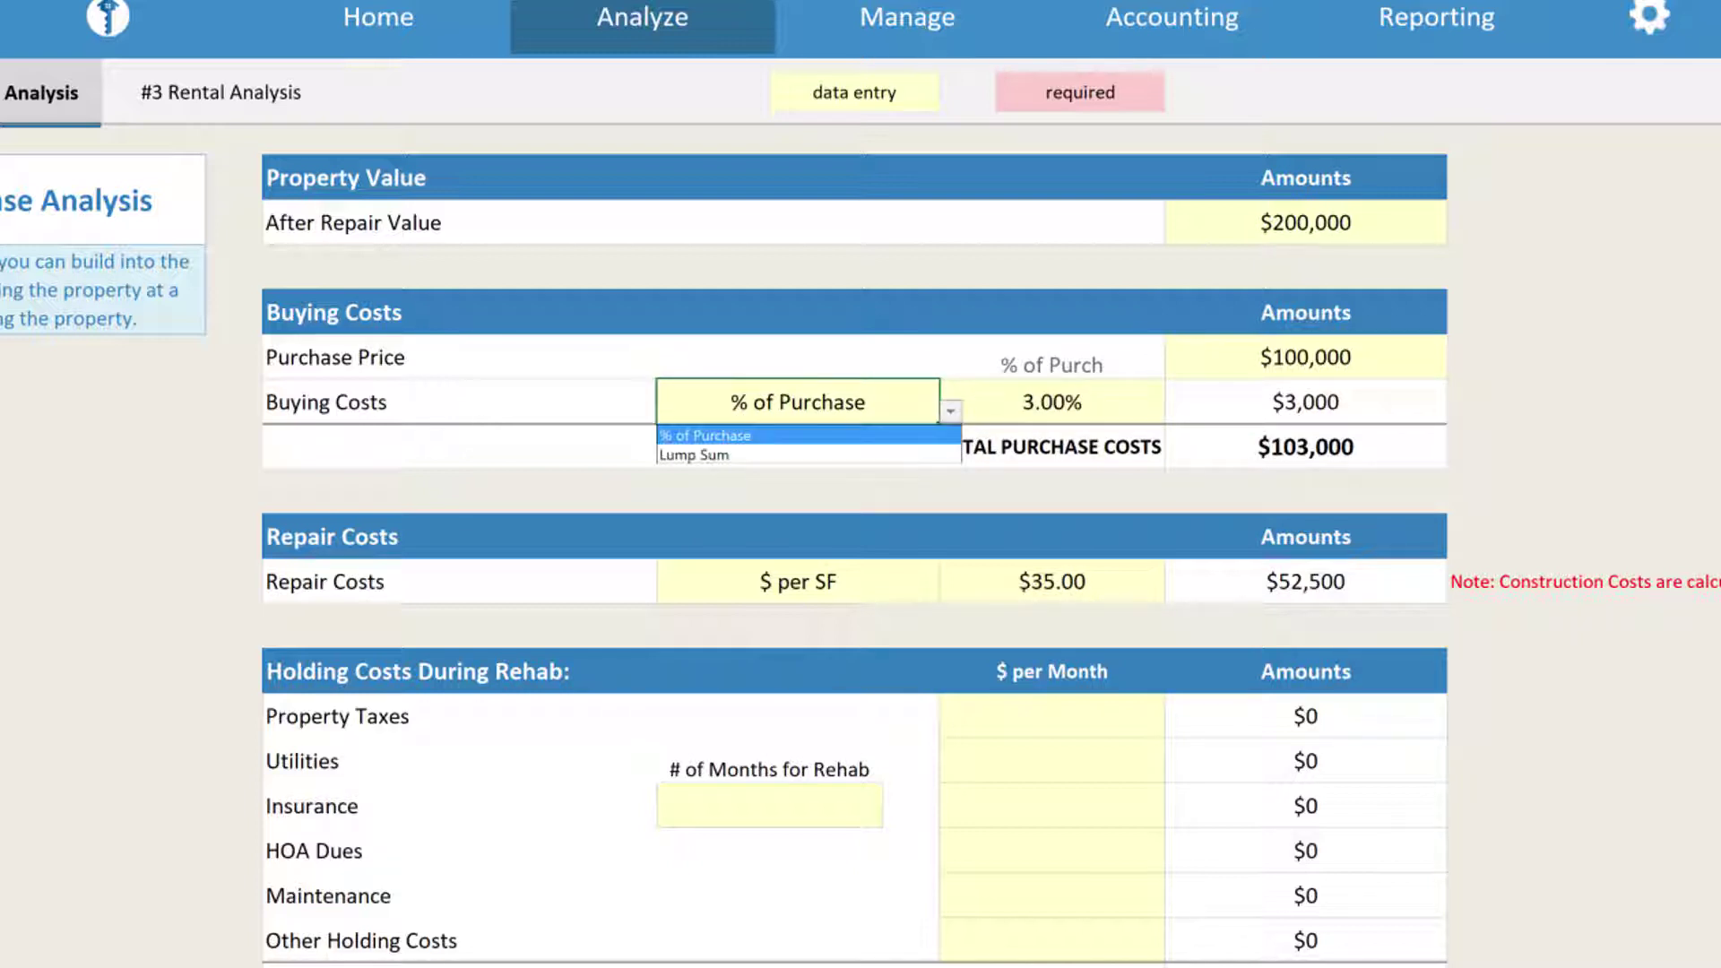
click(901, 436)
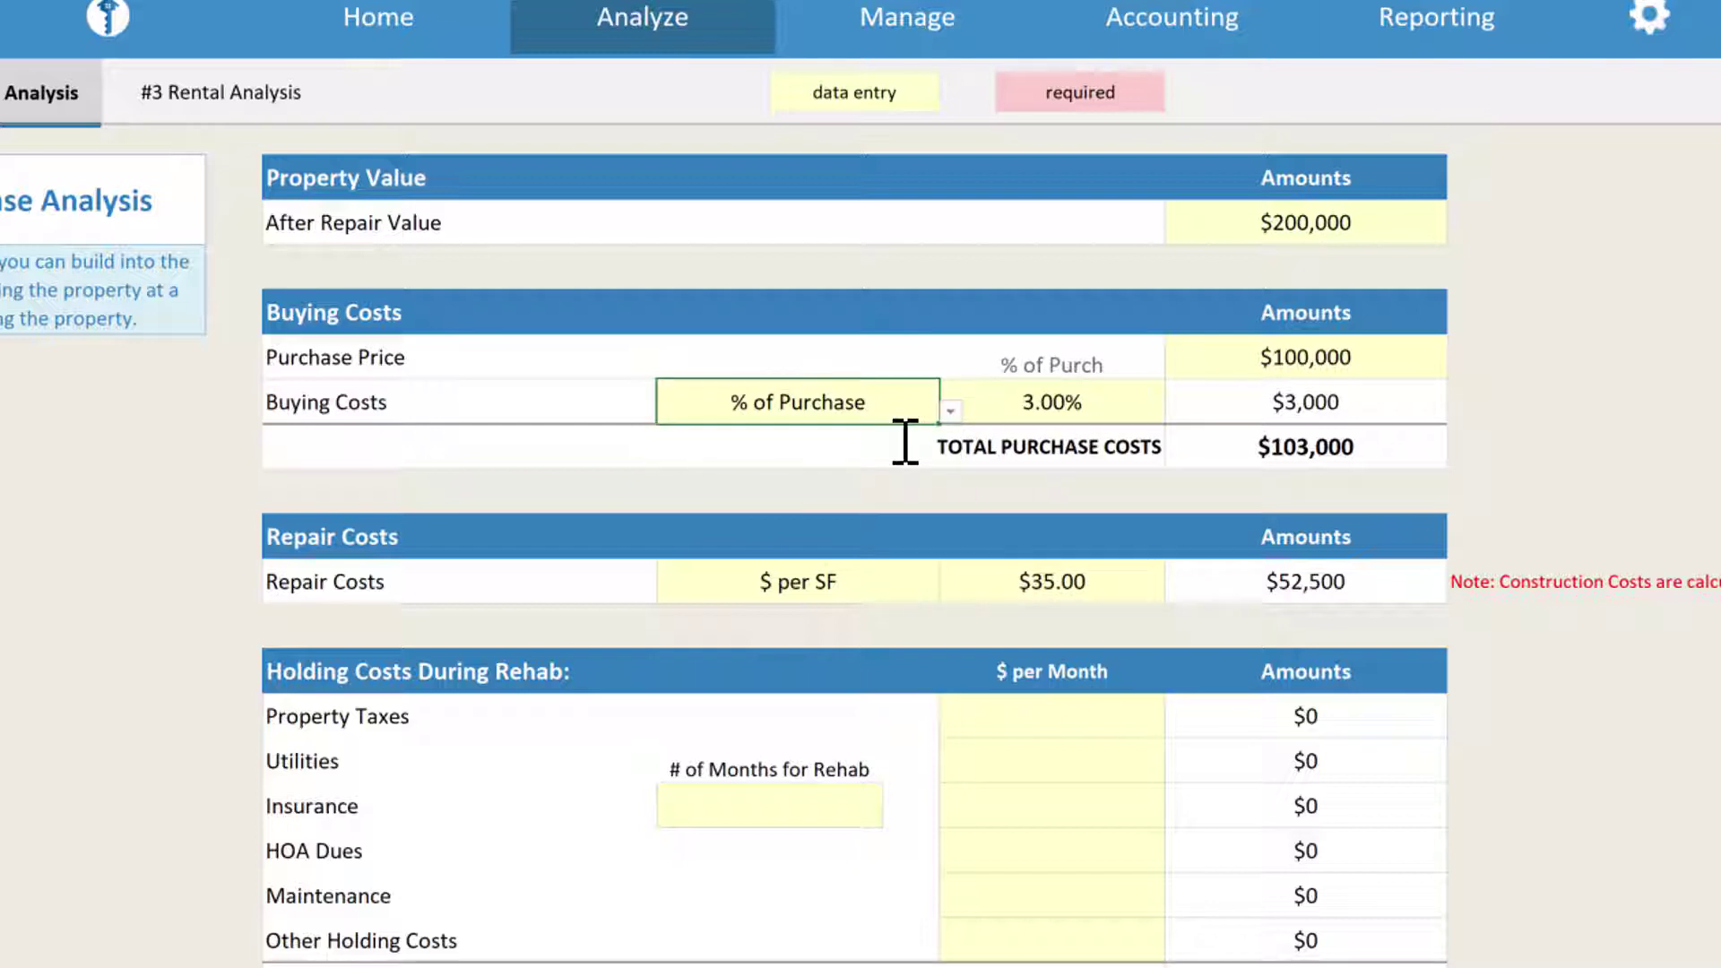
click(1095, 409)
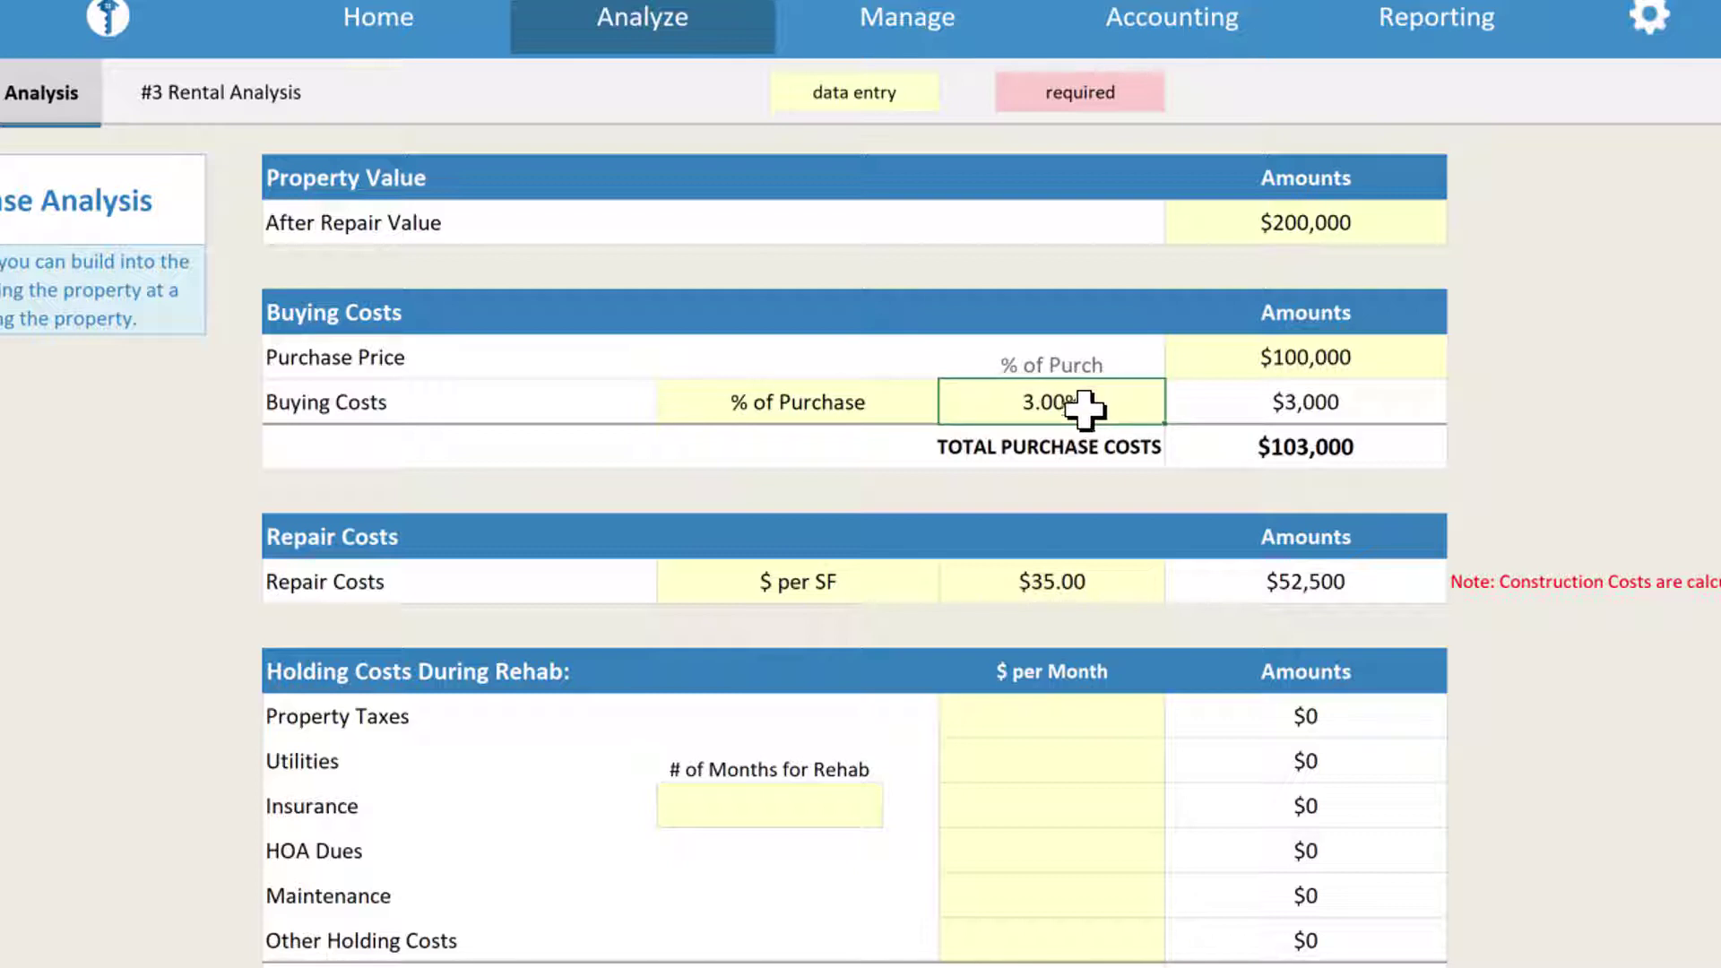
Choose $ per SF as the calculation method for Repair Costs
click(914, 579)
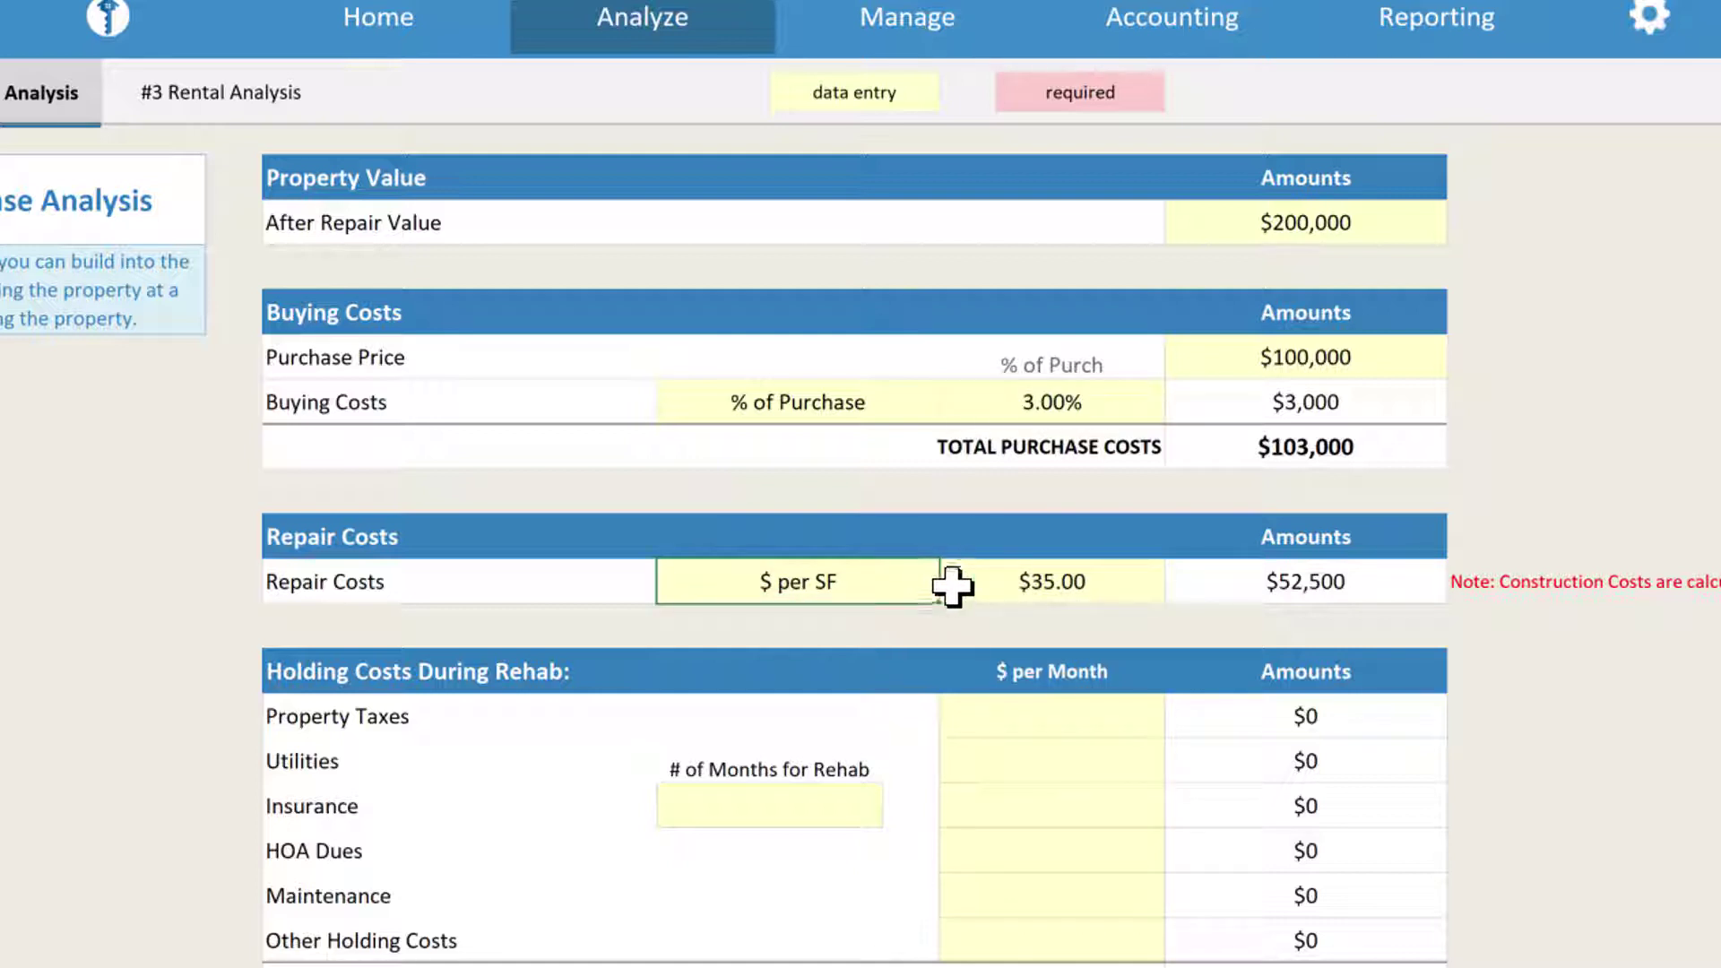
click(950, 591)
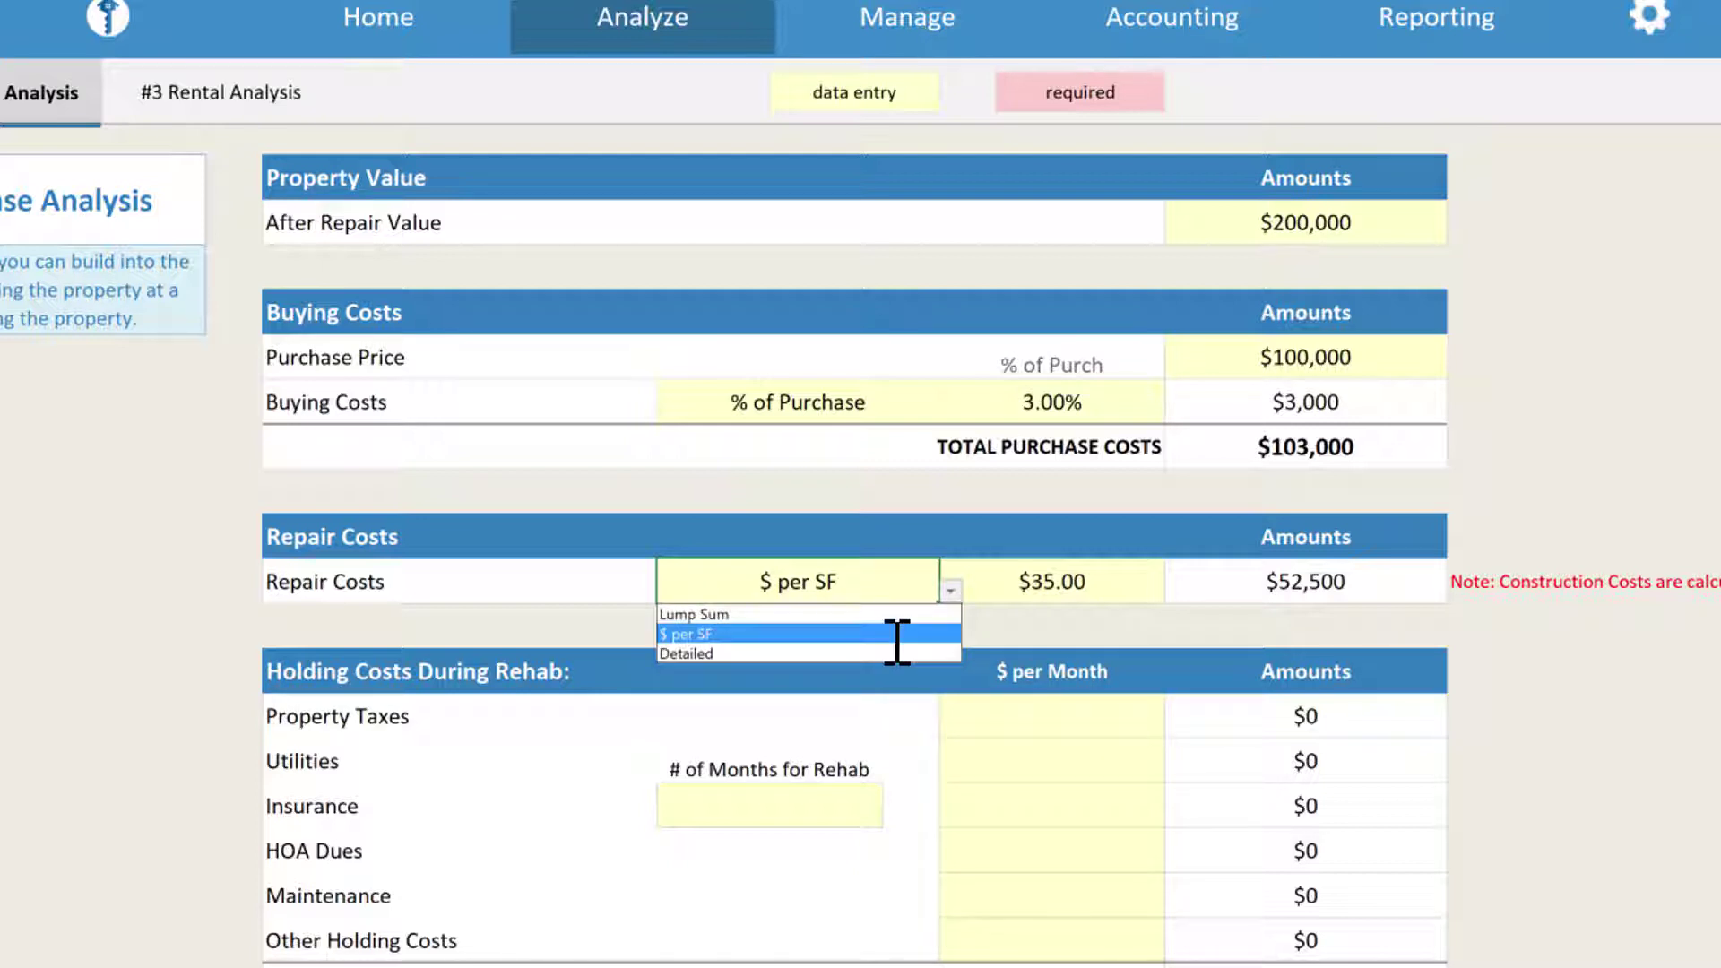
click(896, 637)
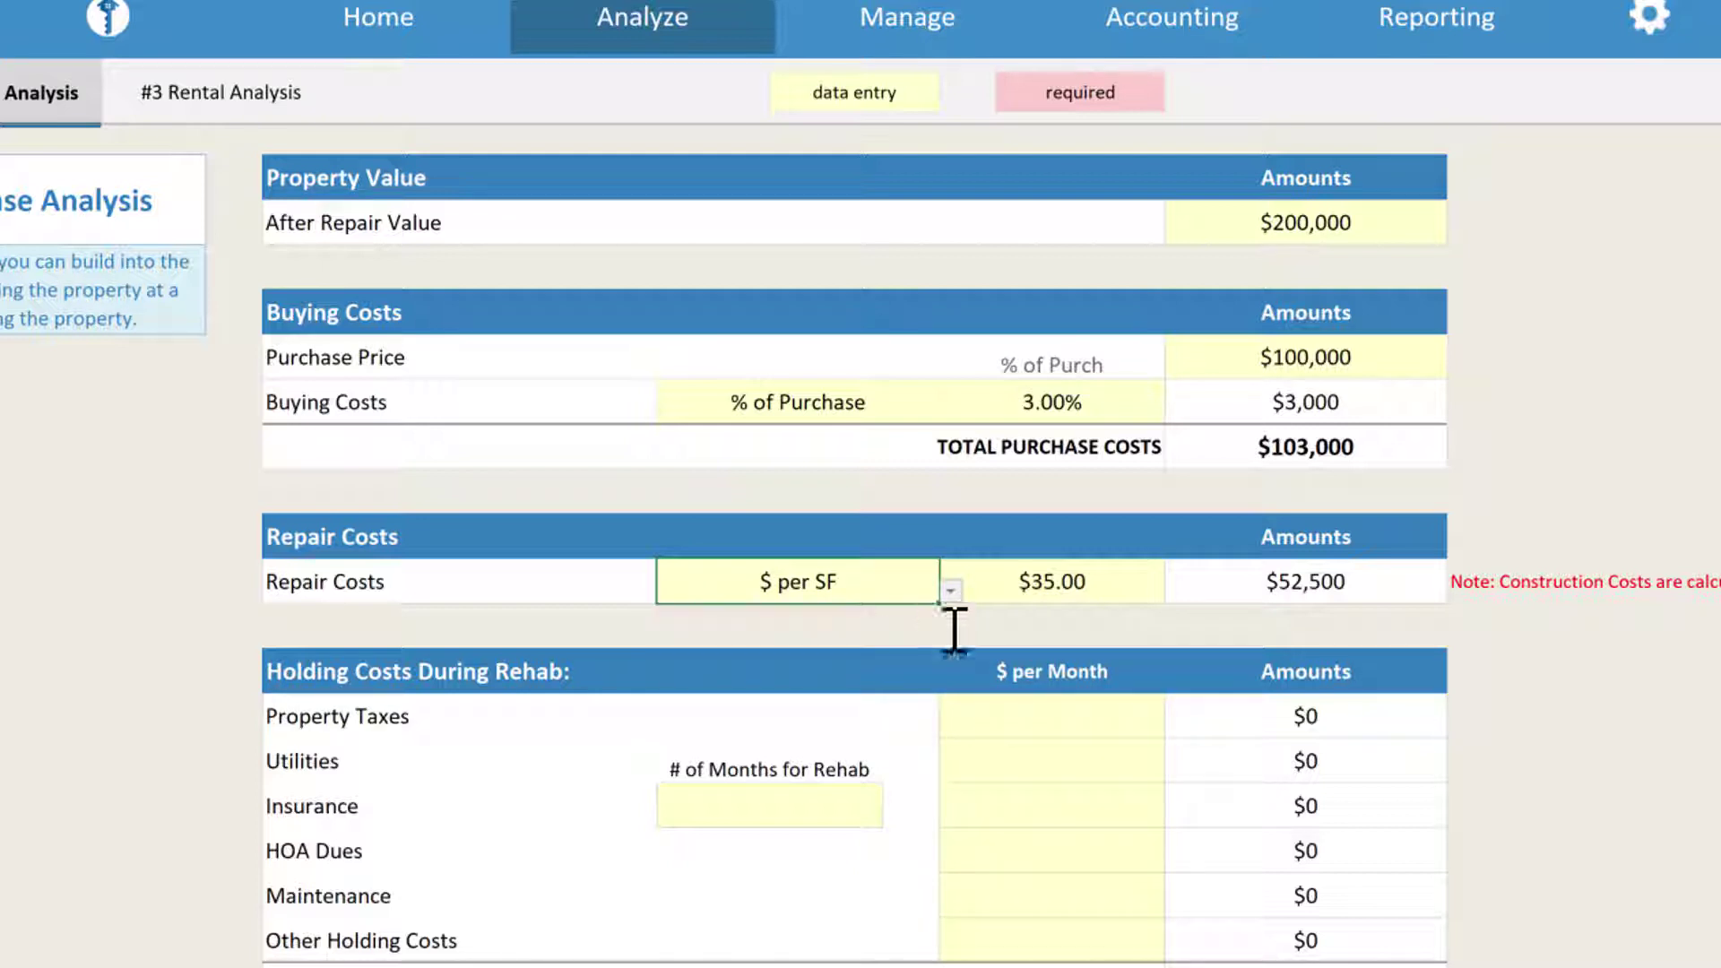
click(1074, 591)
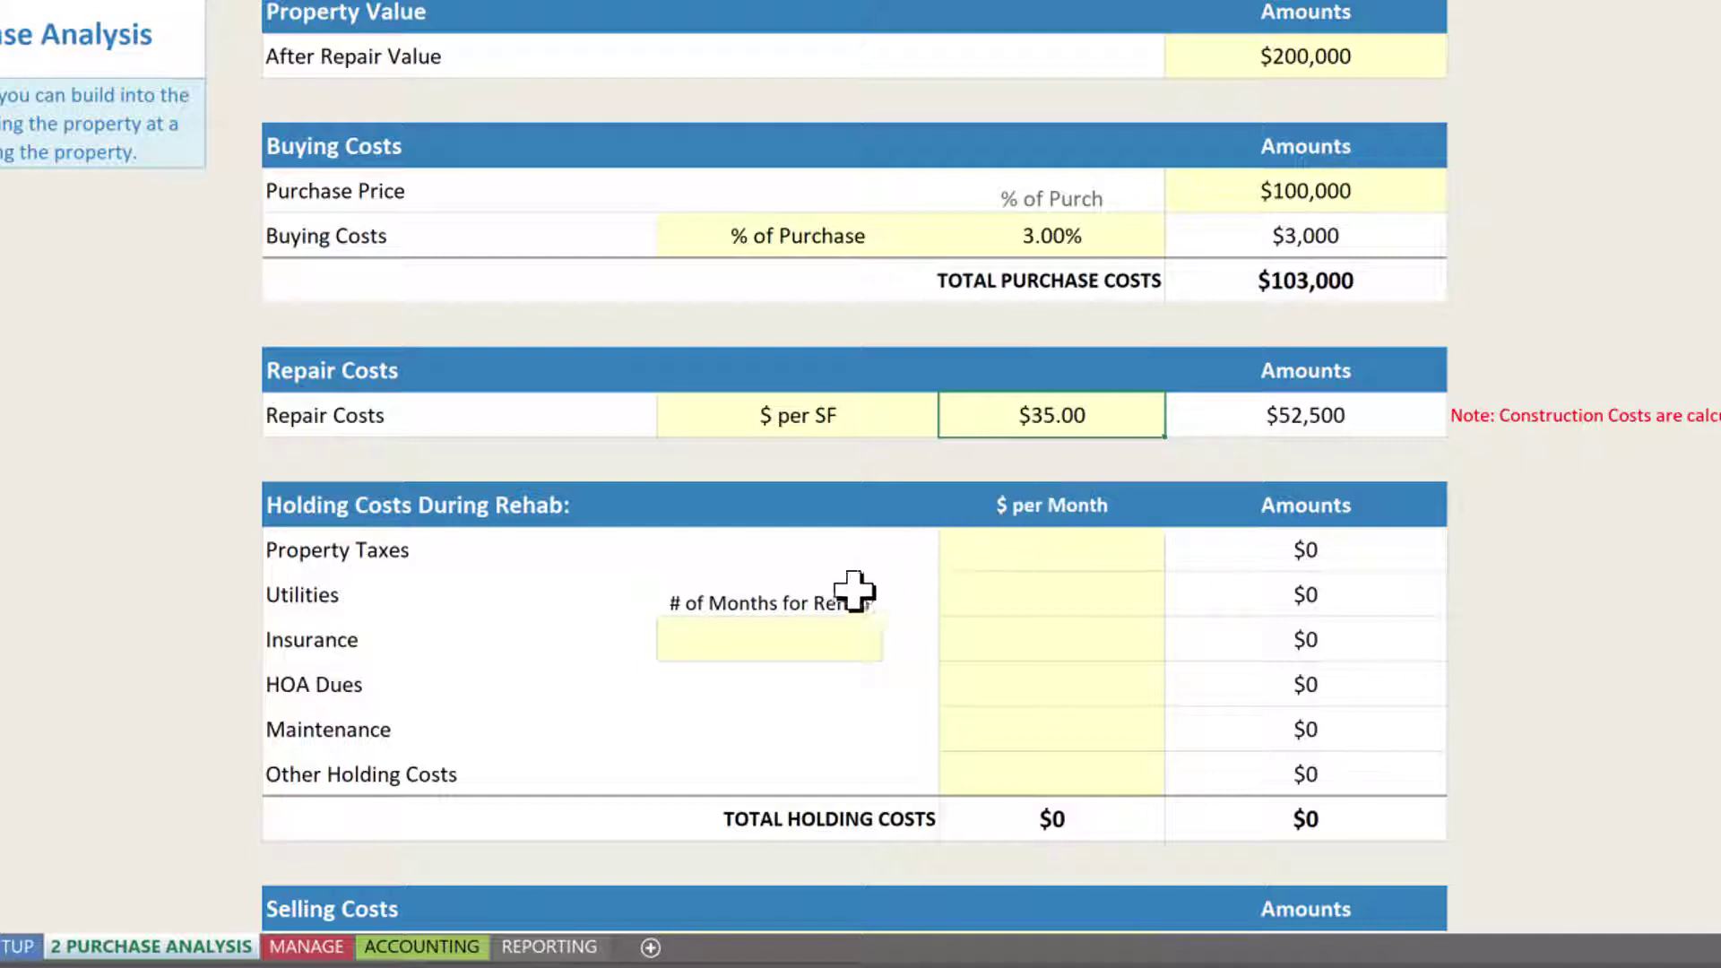
Set the rehab duration to 2 months, with monthly holding costs of $200 for Property Taxes and $150 for Utilities
click(826, 637)
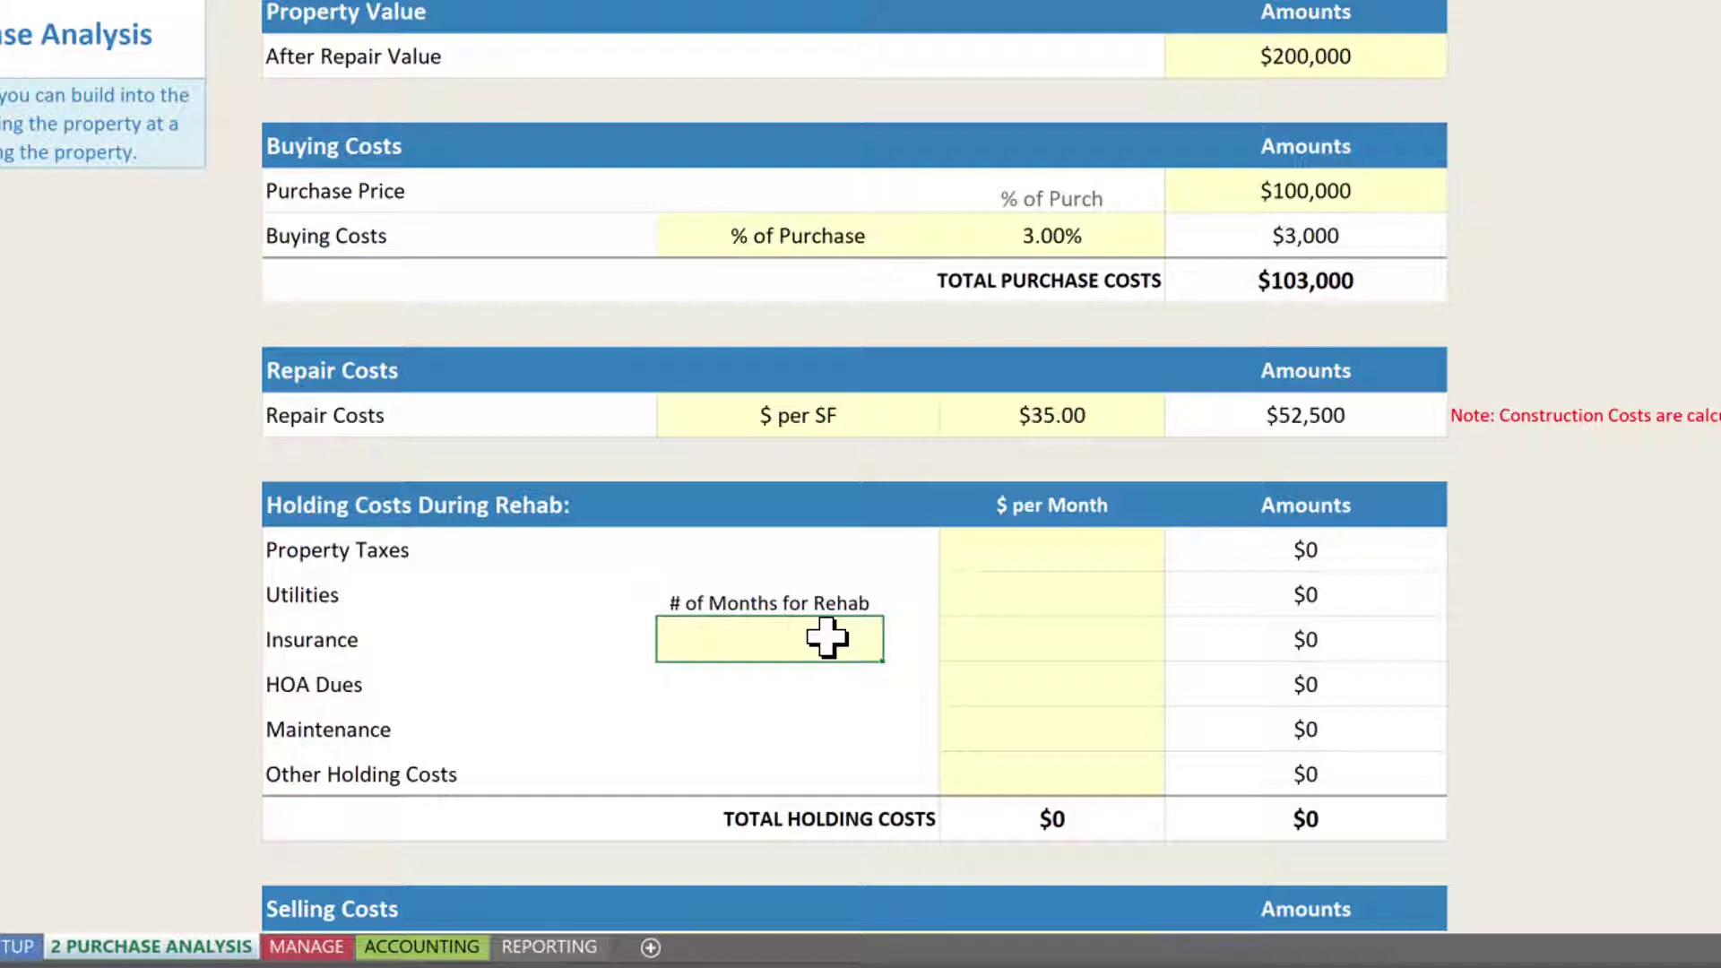
text(2)
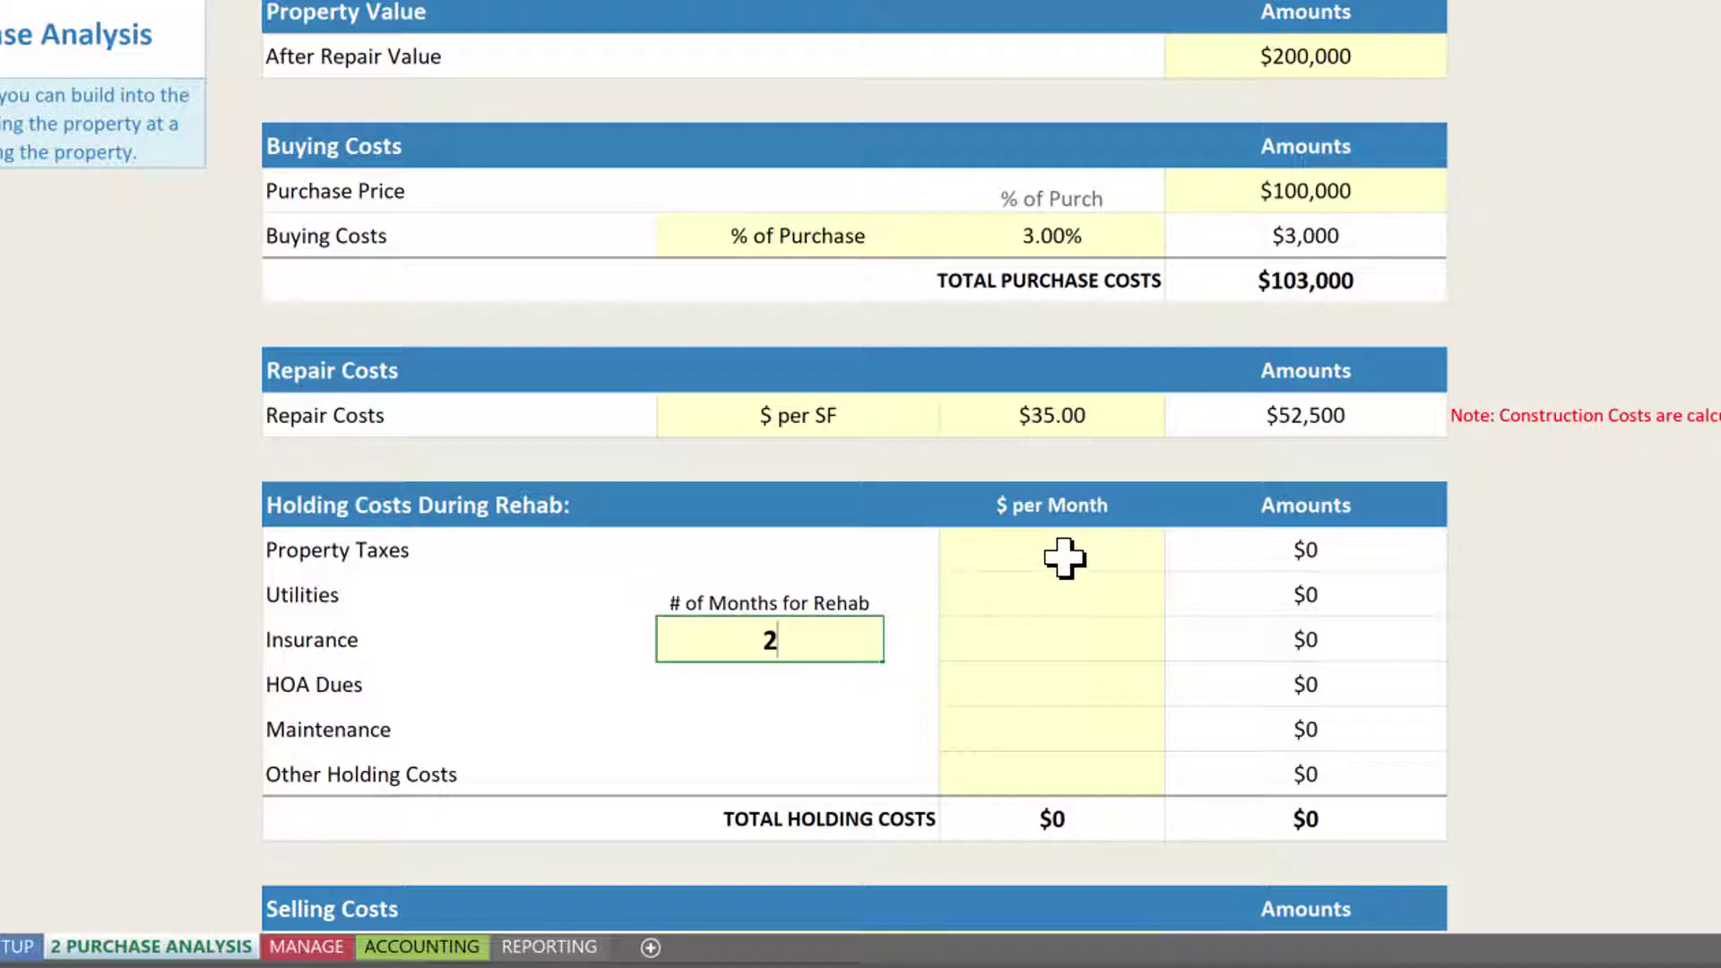
click(1061, 558)
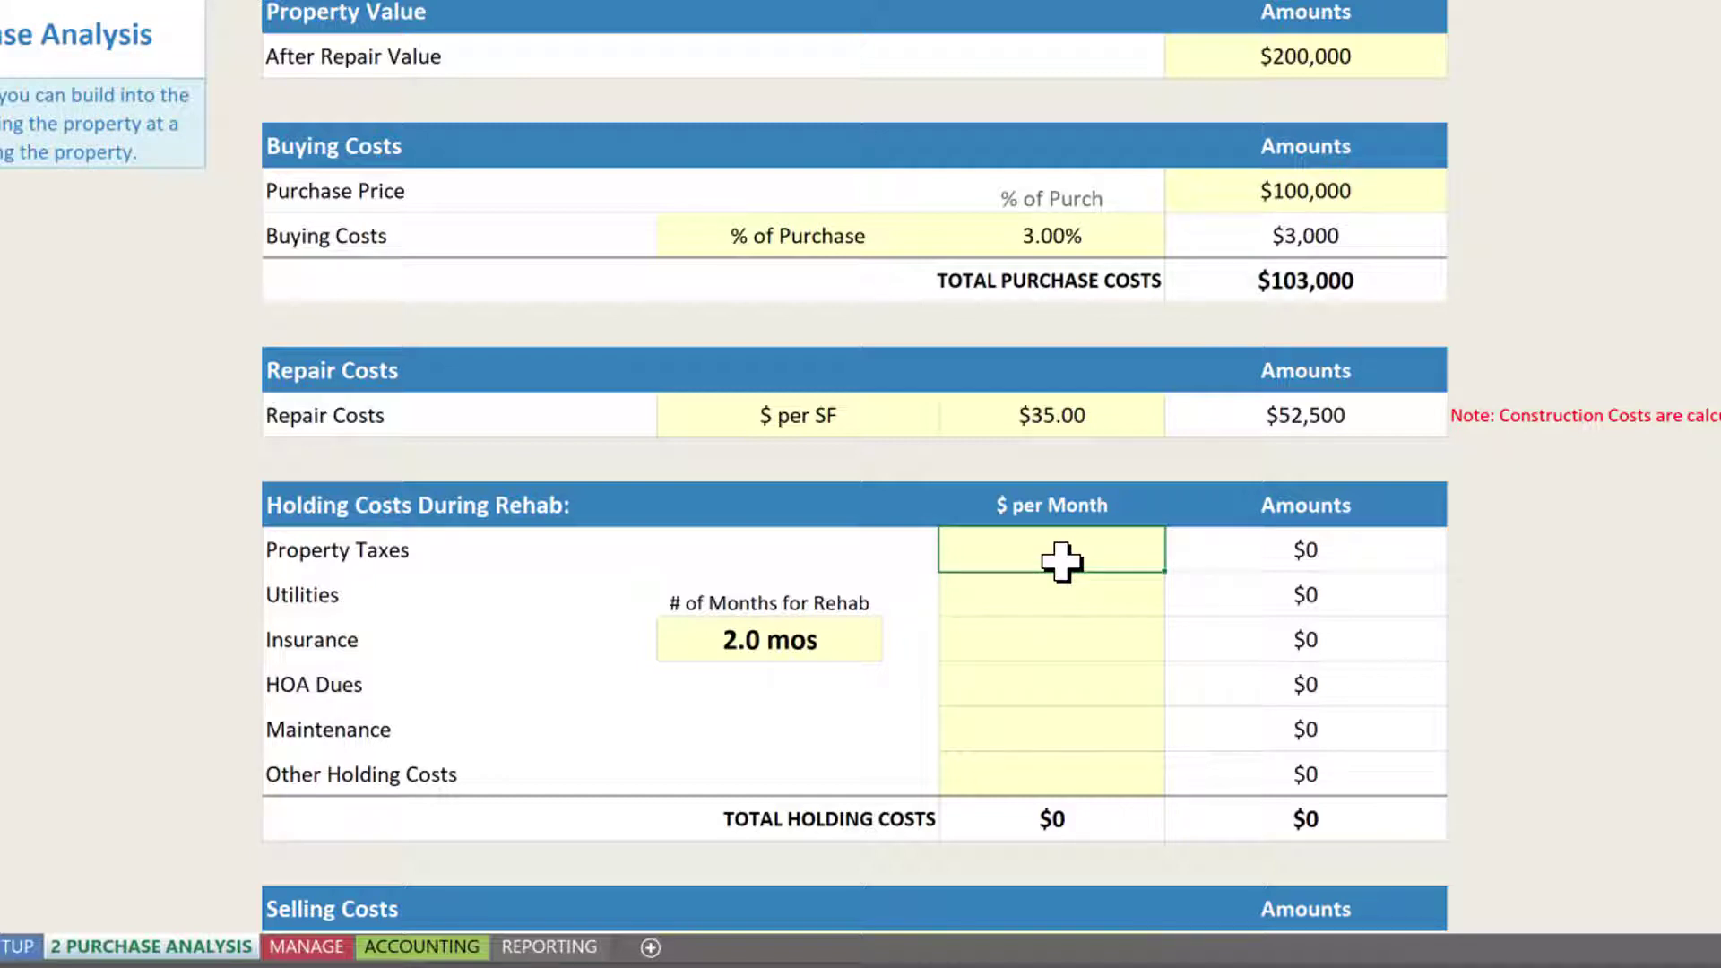
text(200)
key(Return)
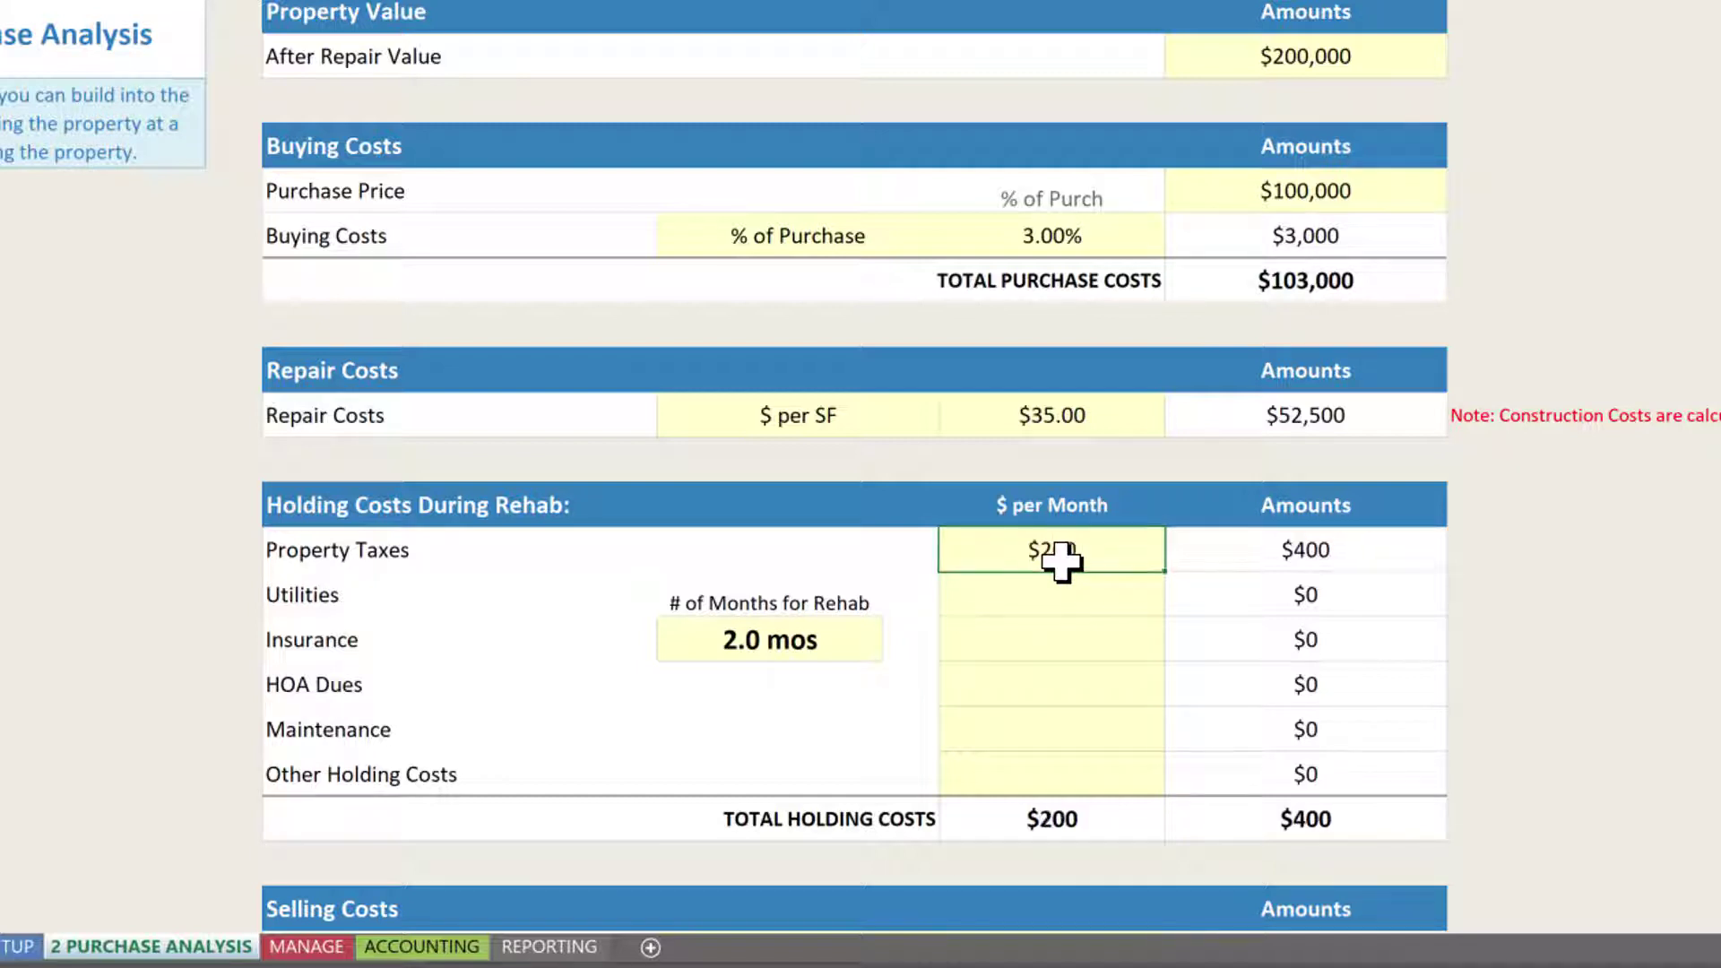
text(15)
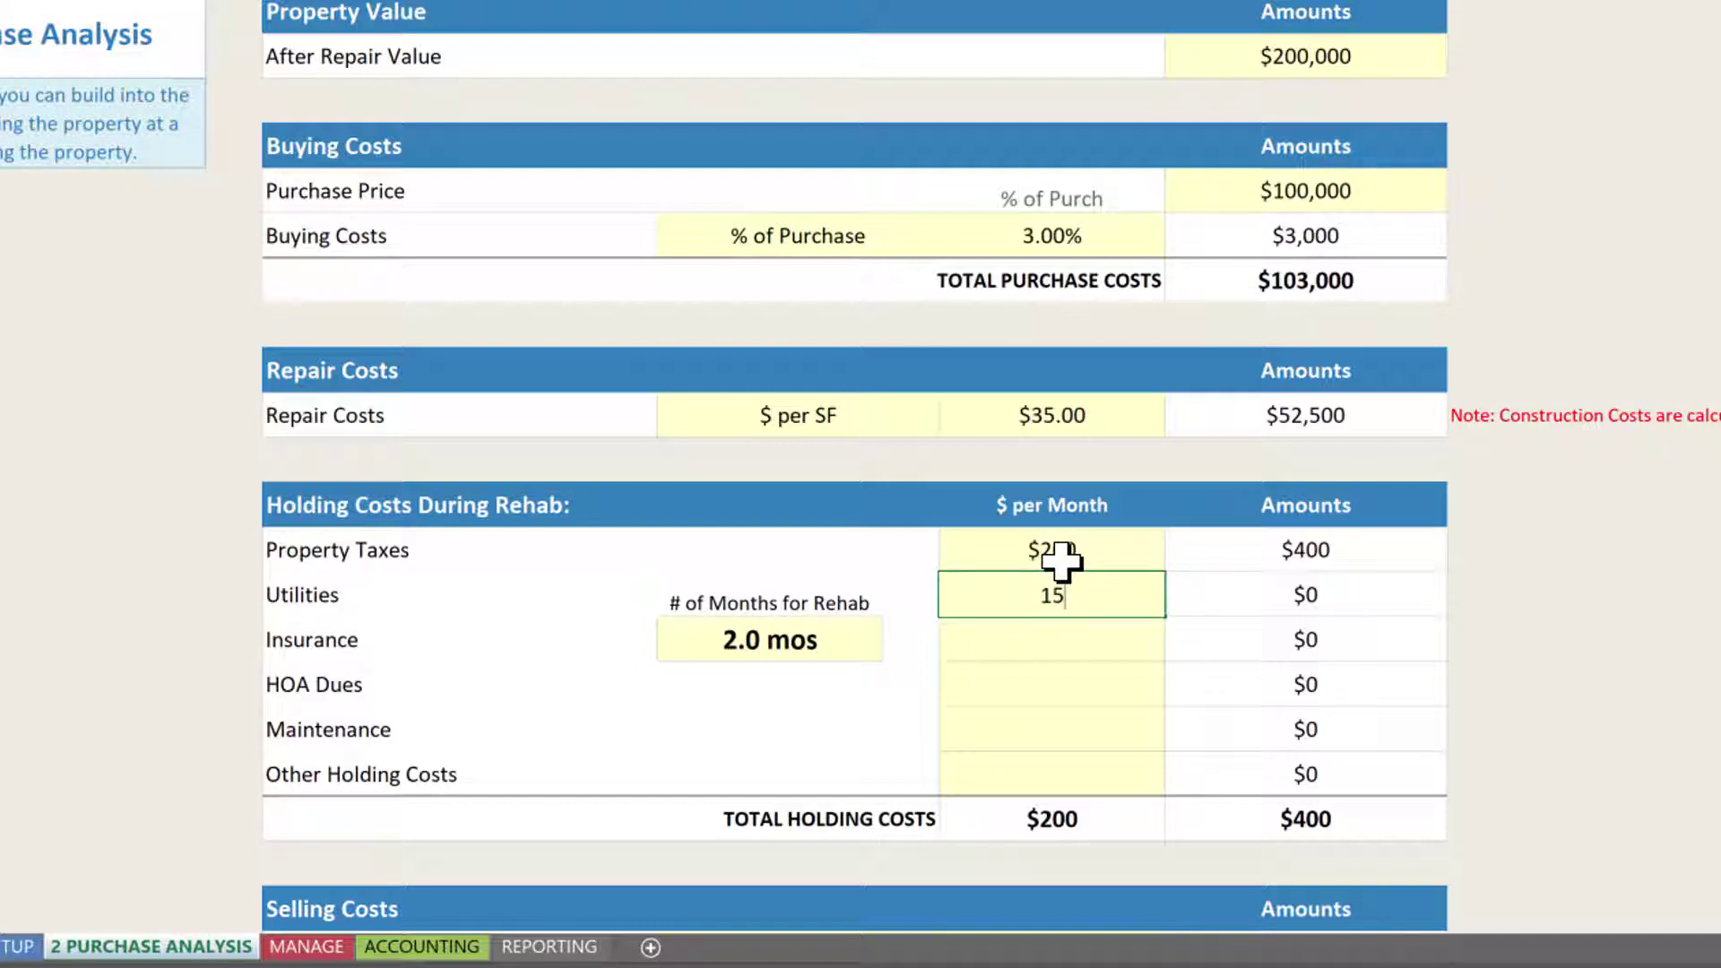
text(0)
key(Return)
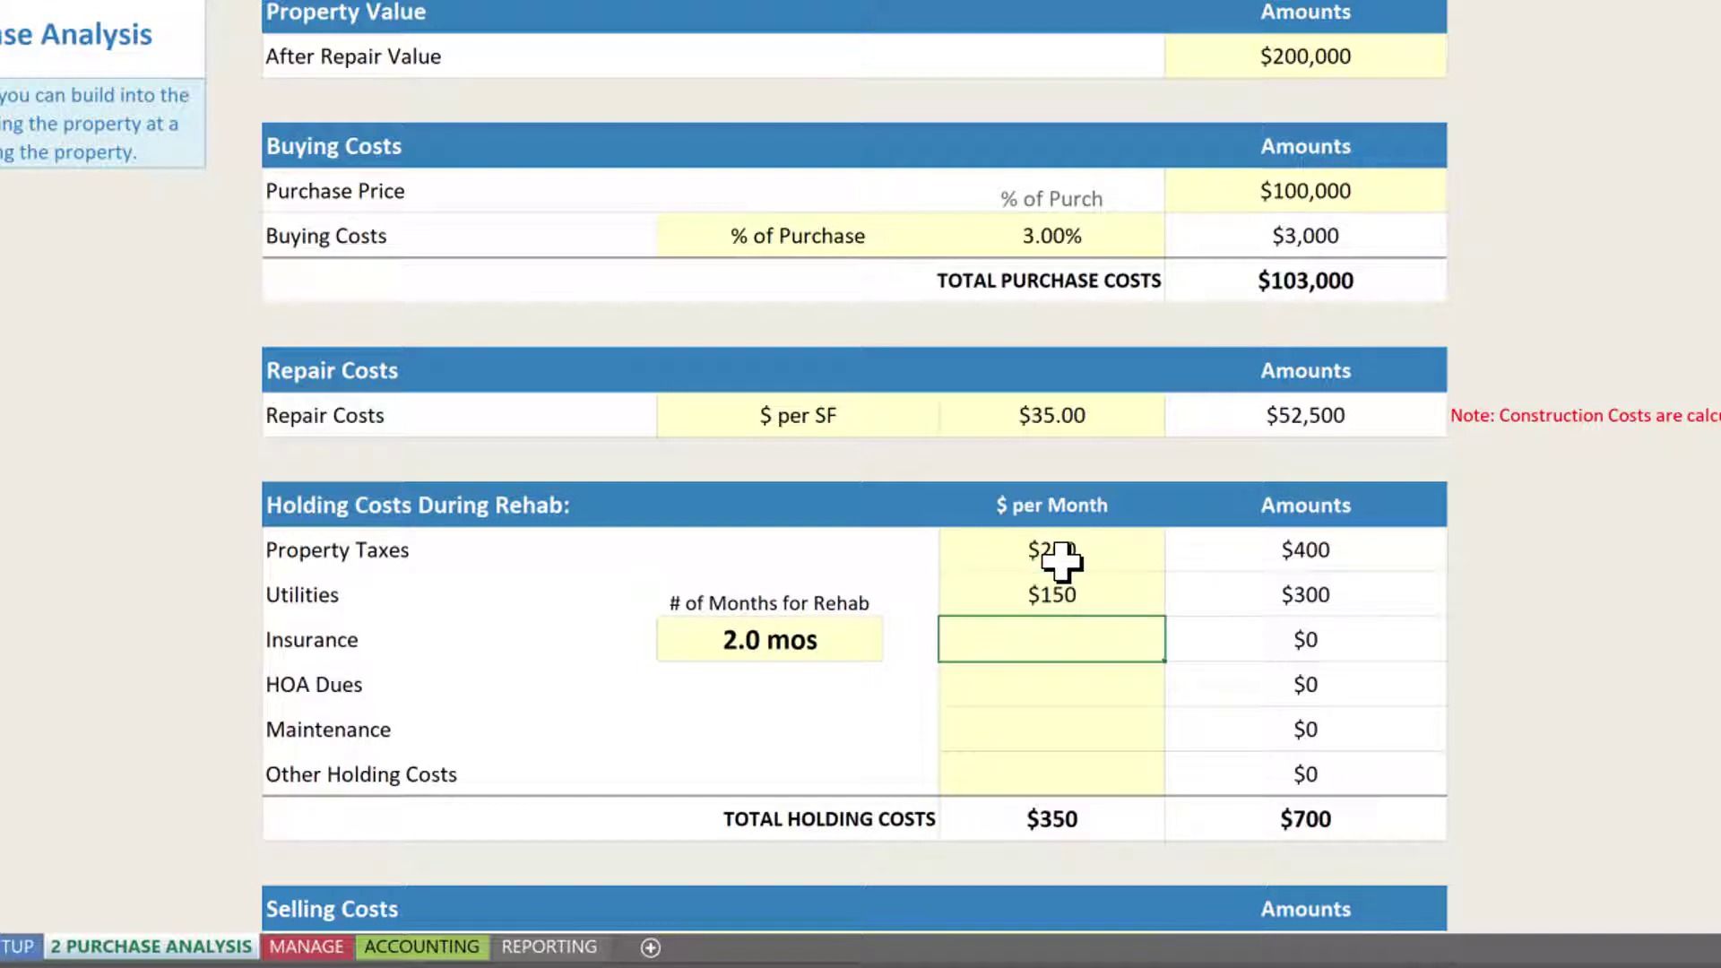
Enter monthly holding costs of $65 for Insurance and $100 for Maintenance, leaving HOA Dues blank
text(65)
key(Return)
key(Return)
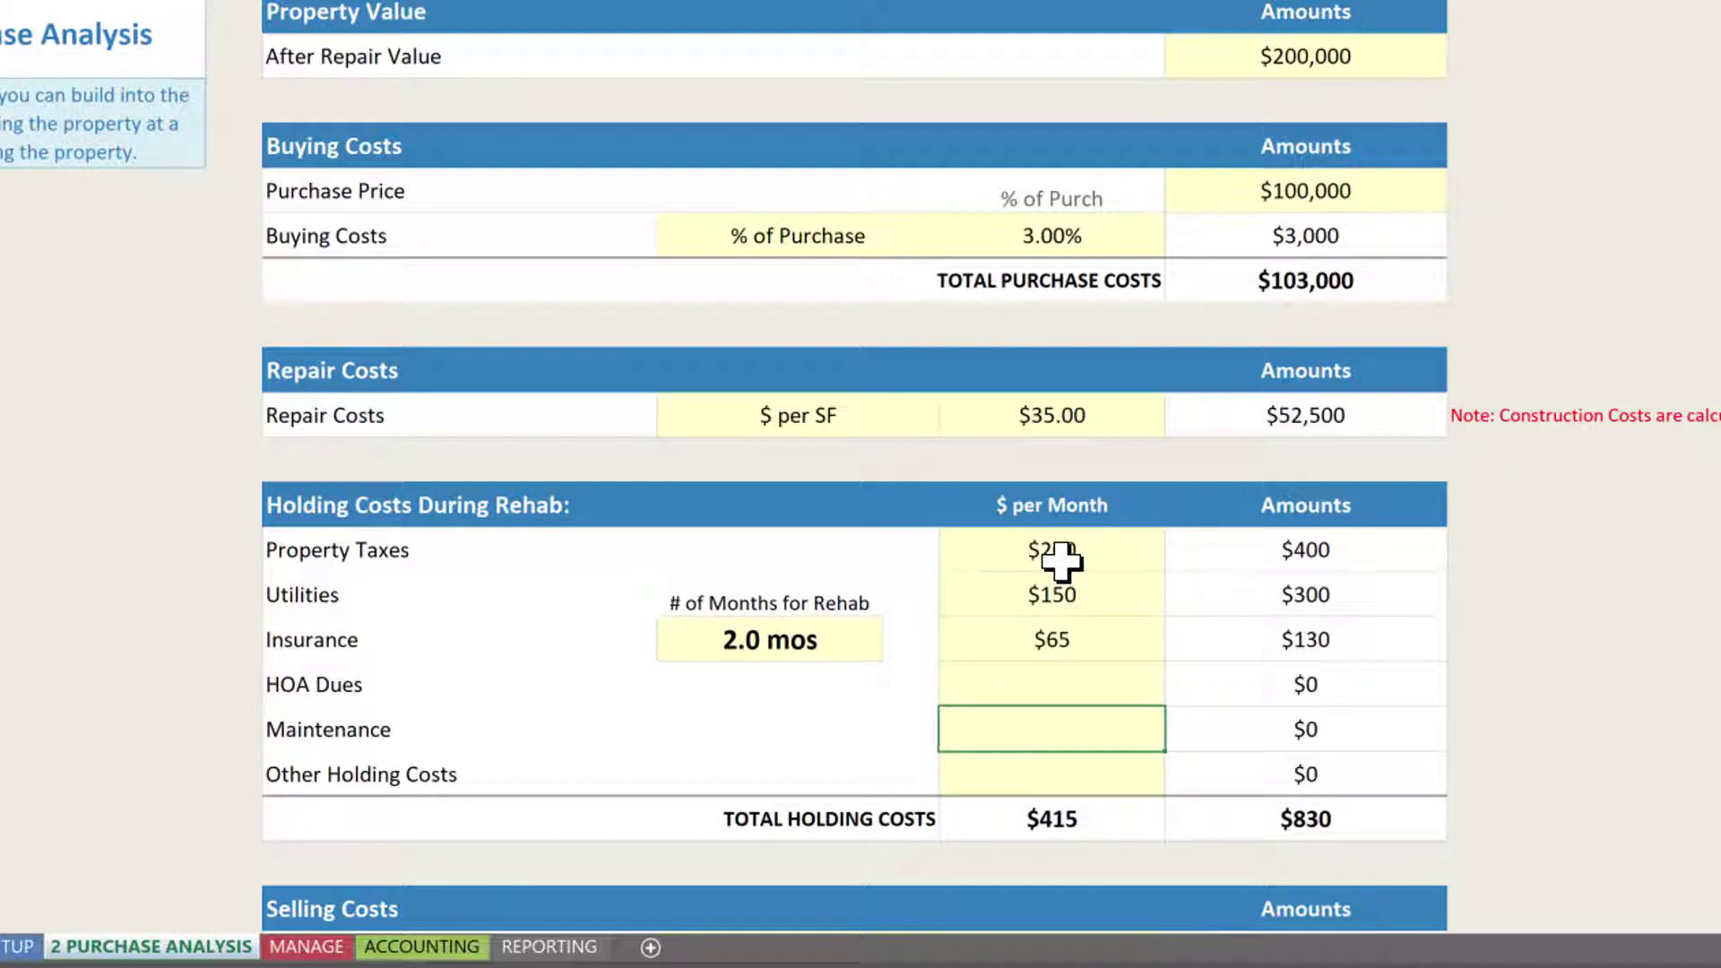
text(100)
key(Return)
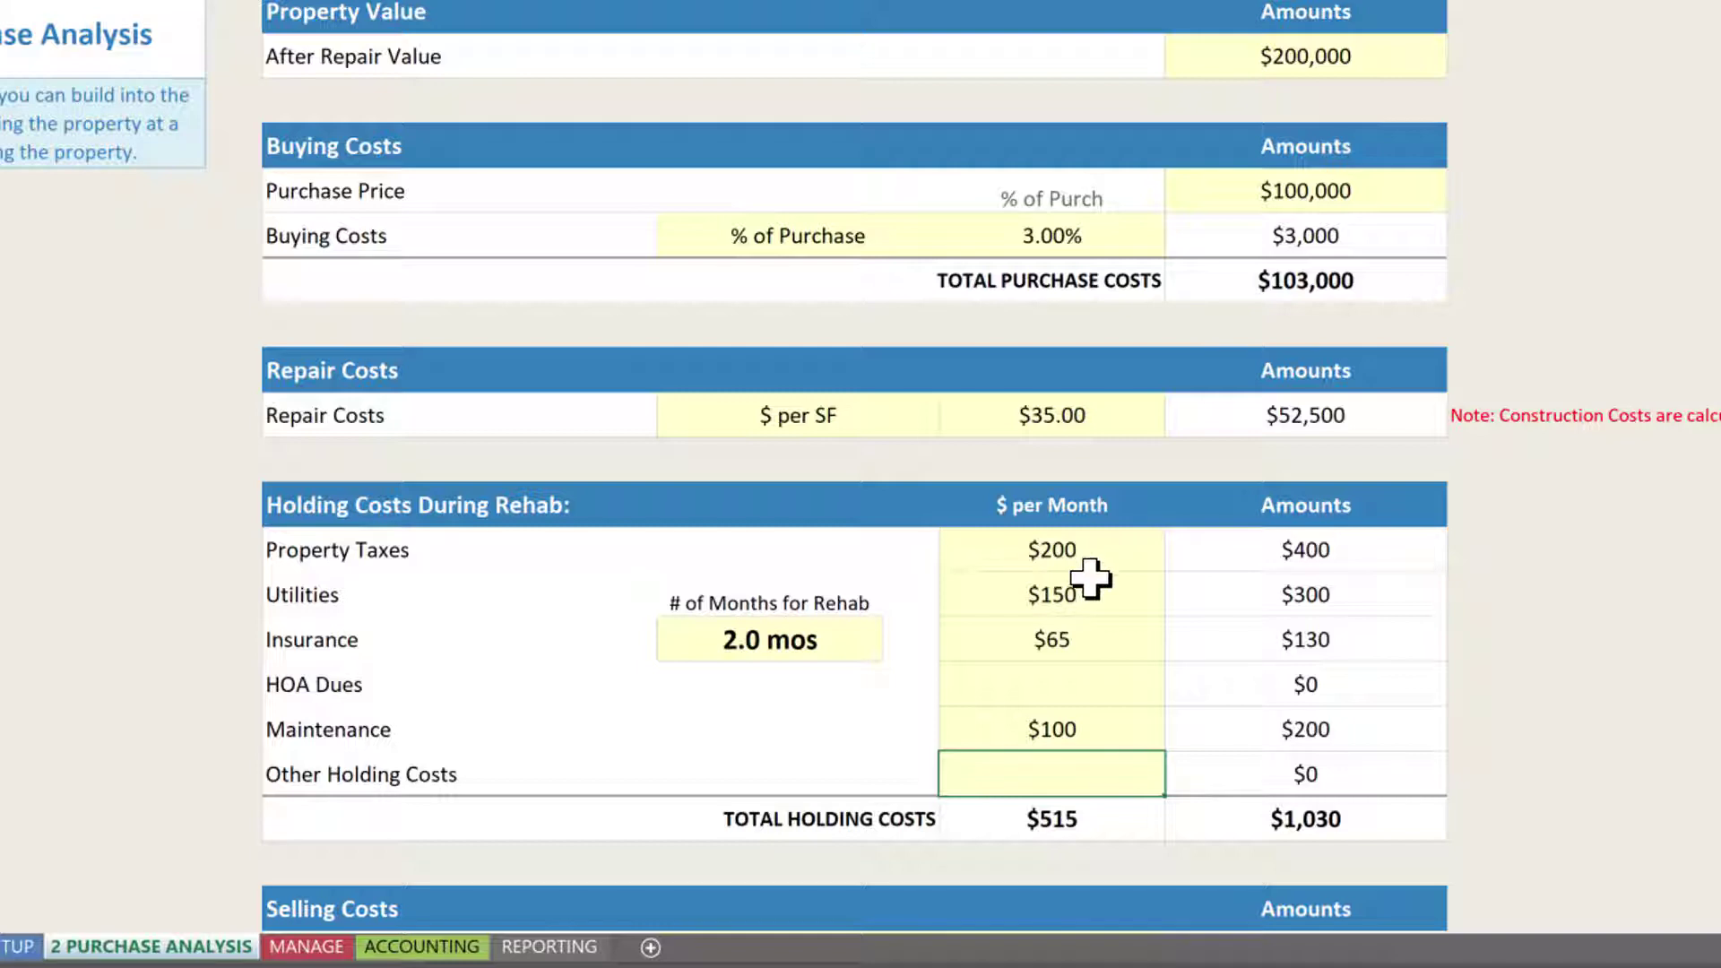
Choose % of ARV as the calculation method for Selling Costs
scroll(1089, 578, down, 5)
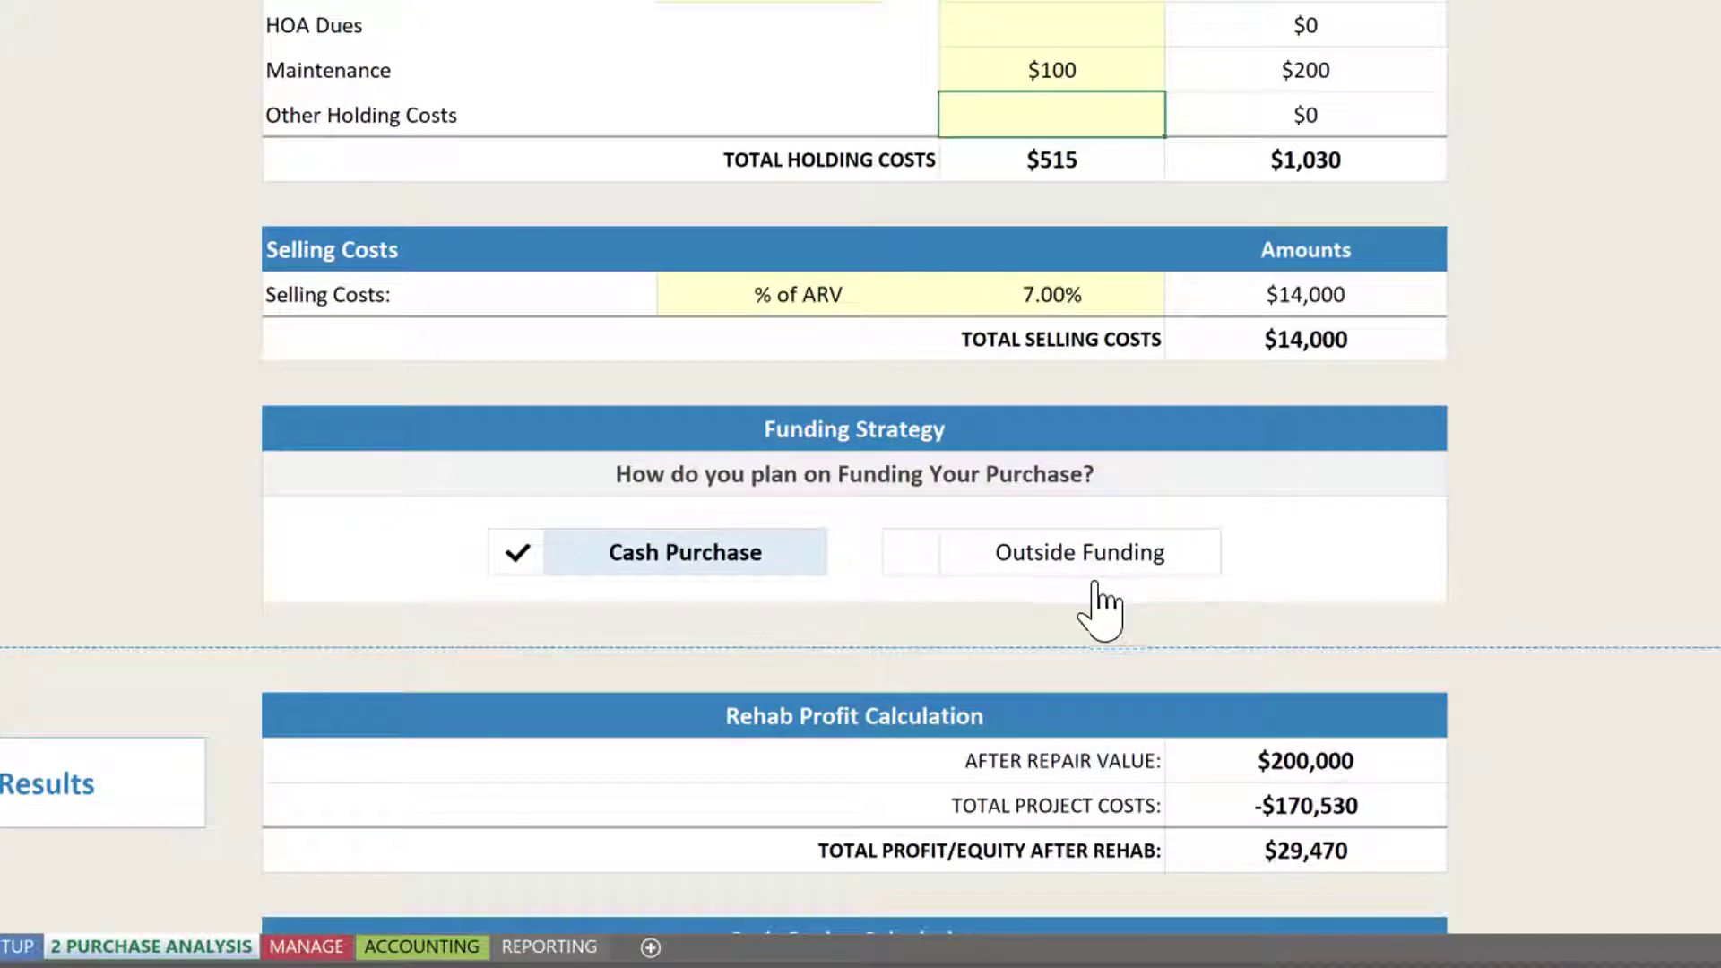
click(868, 296)
click(950, 303)
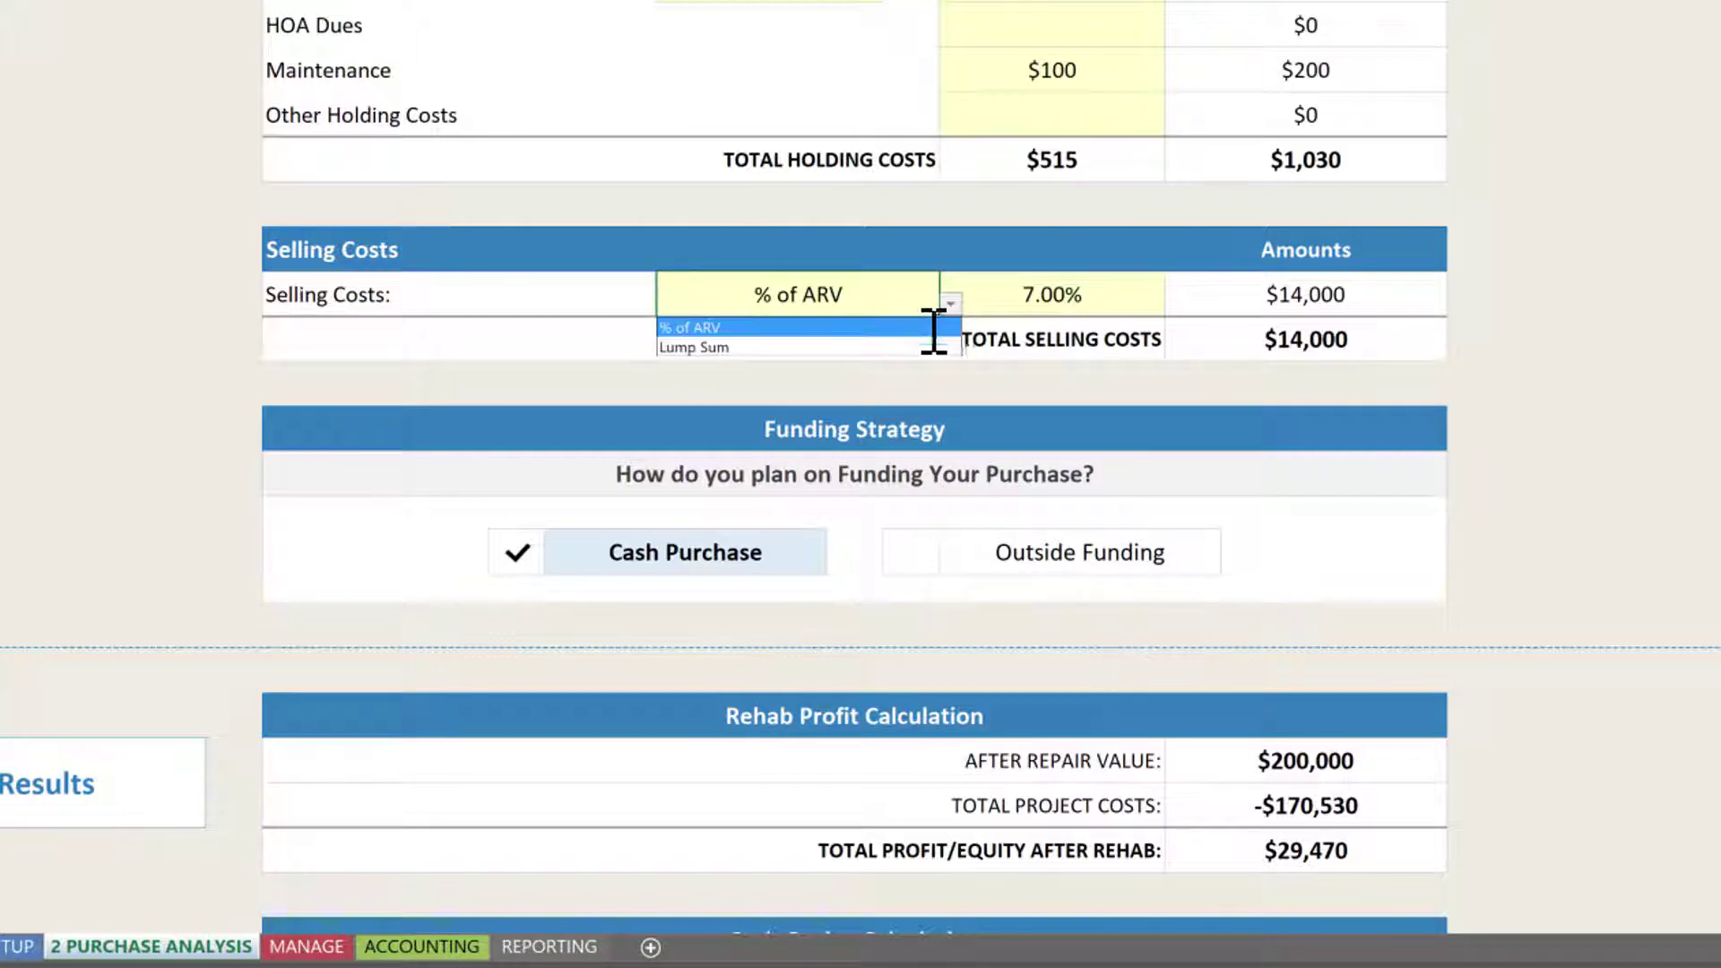
click(932, 328)
click(1078, 305)
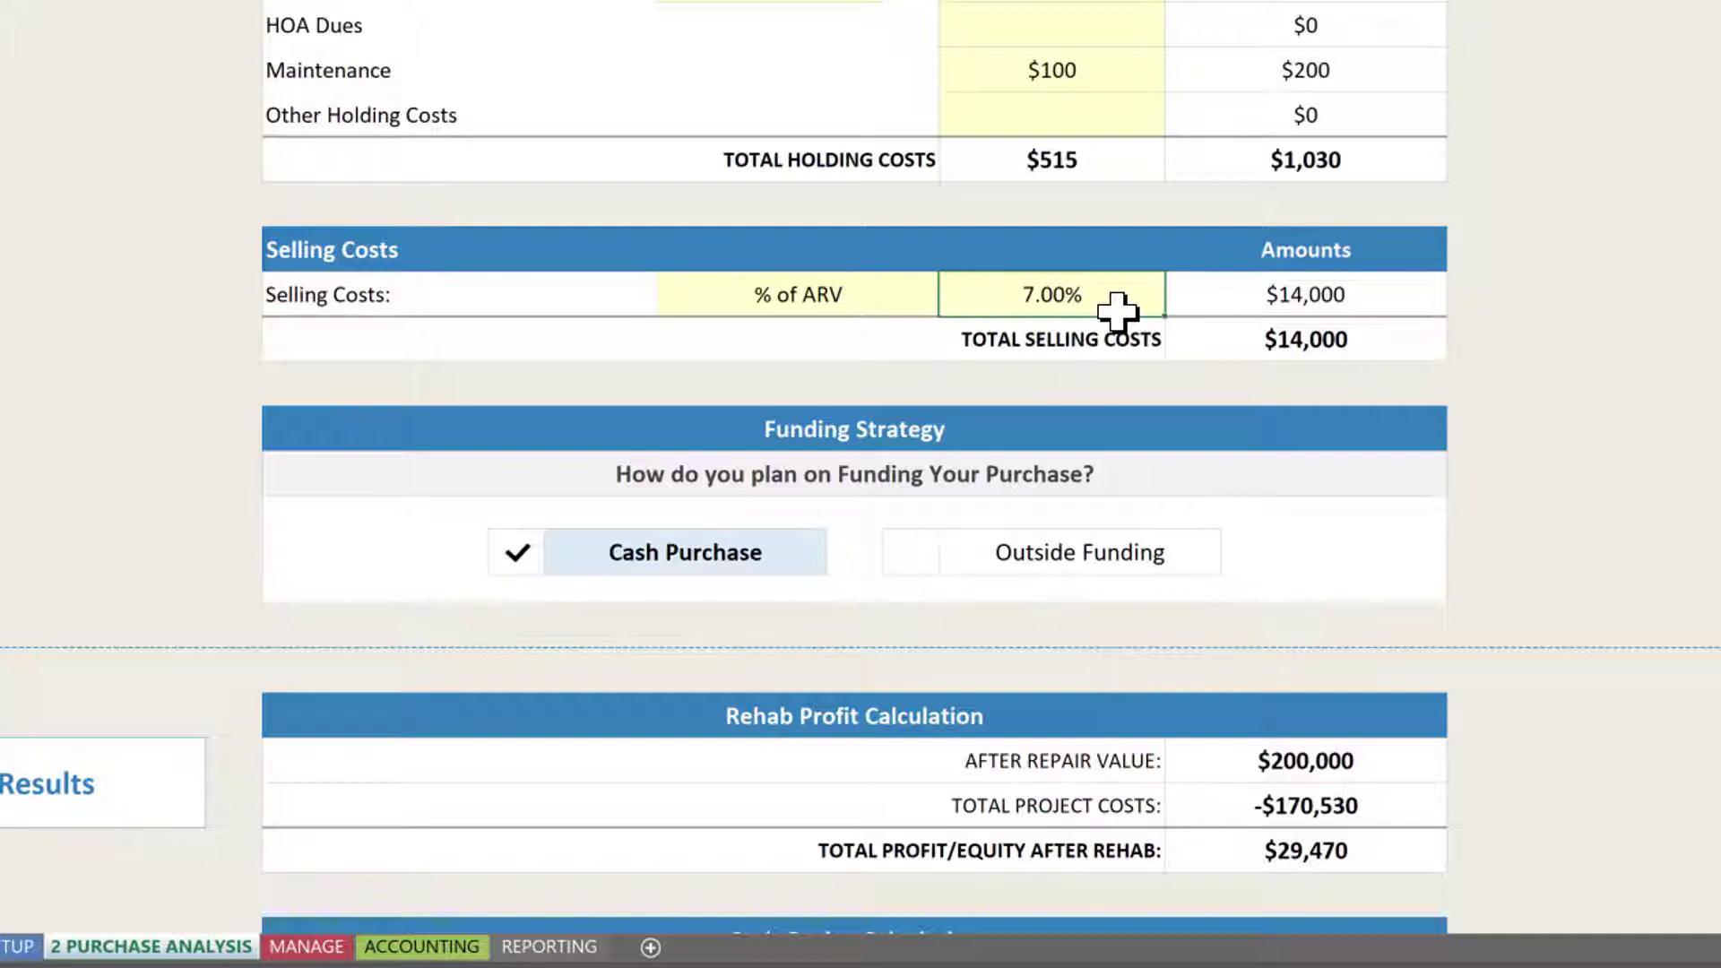
Set the funding strategy to Outside Funding, trying Conventional first and settling on Bridge Loan as the funding type
scroll(1114, 327, down, 1)
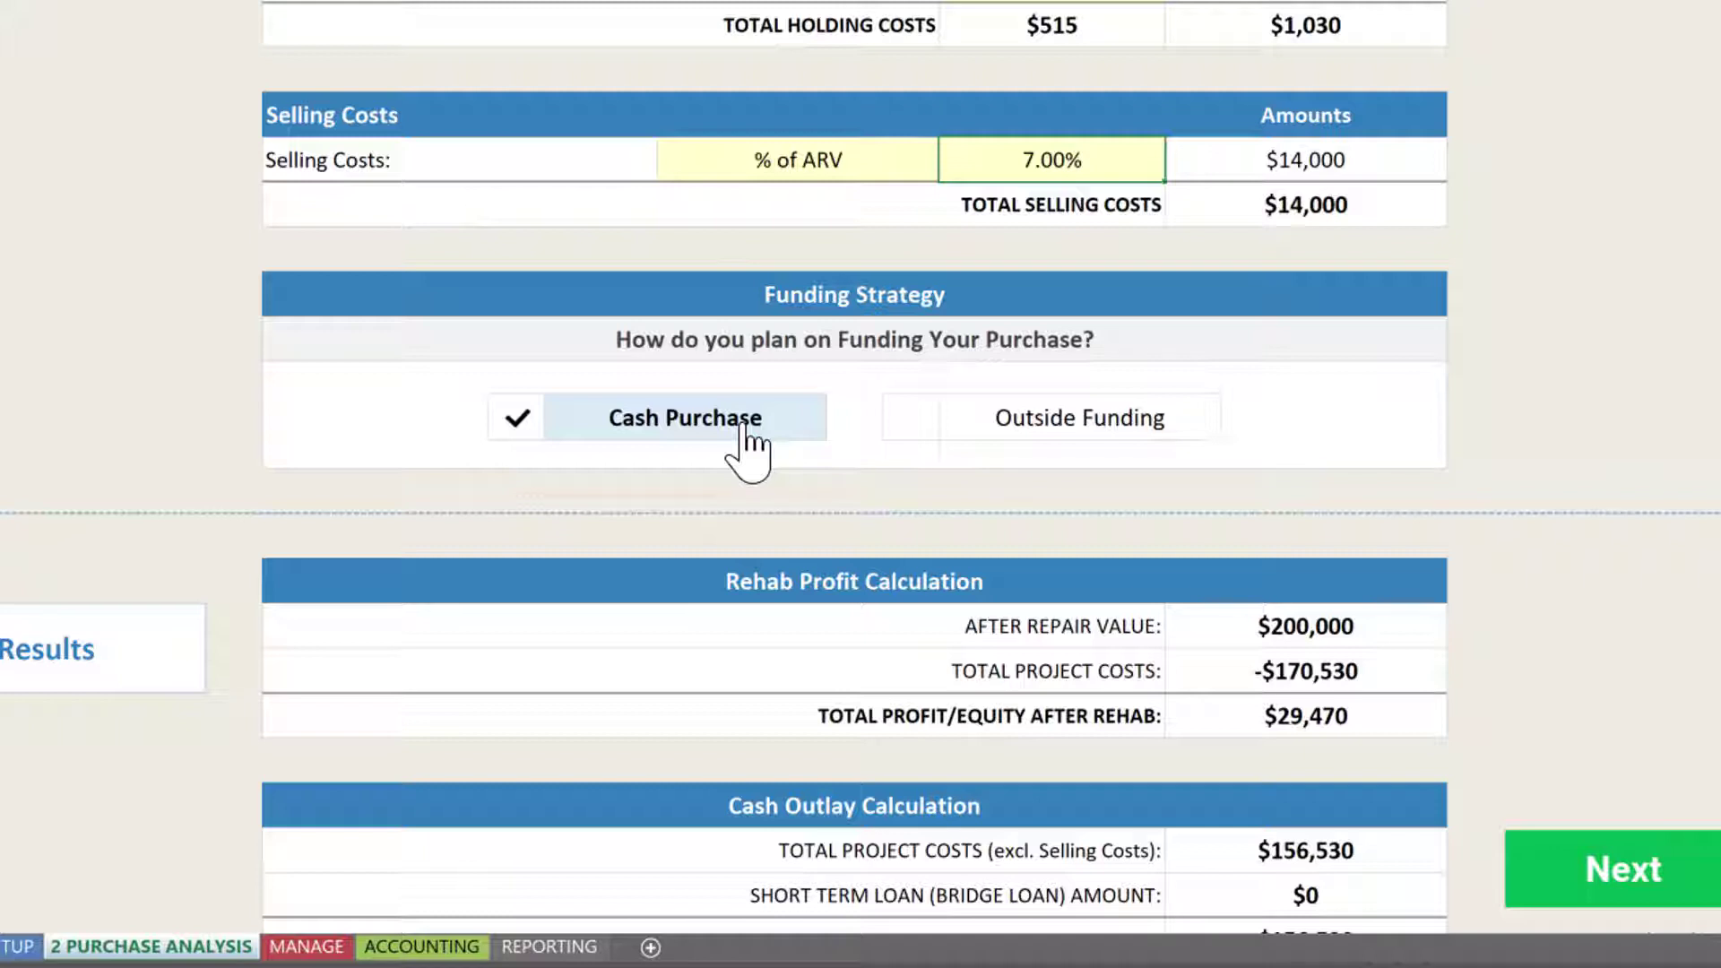
click(1020, 417)
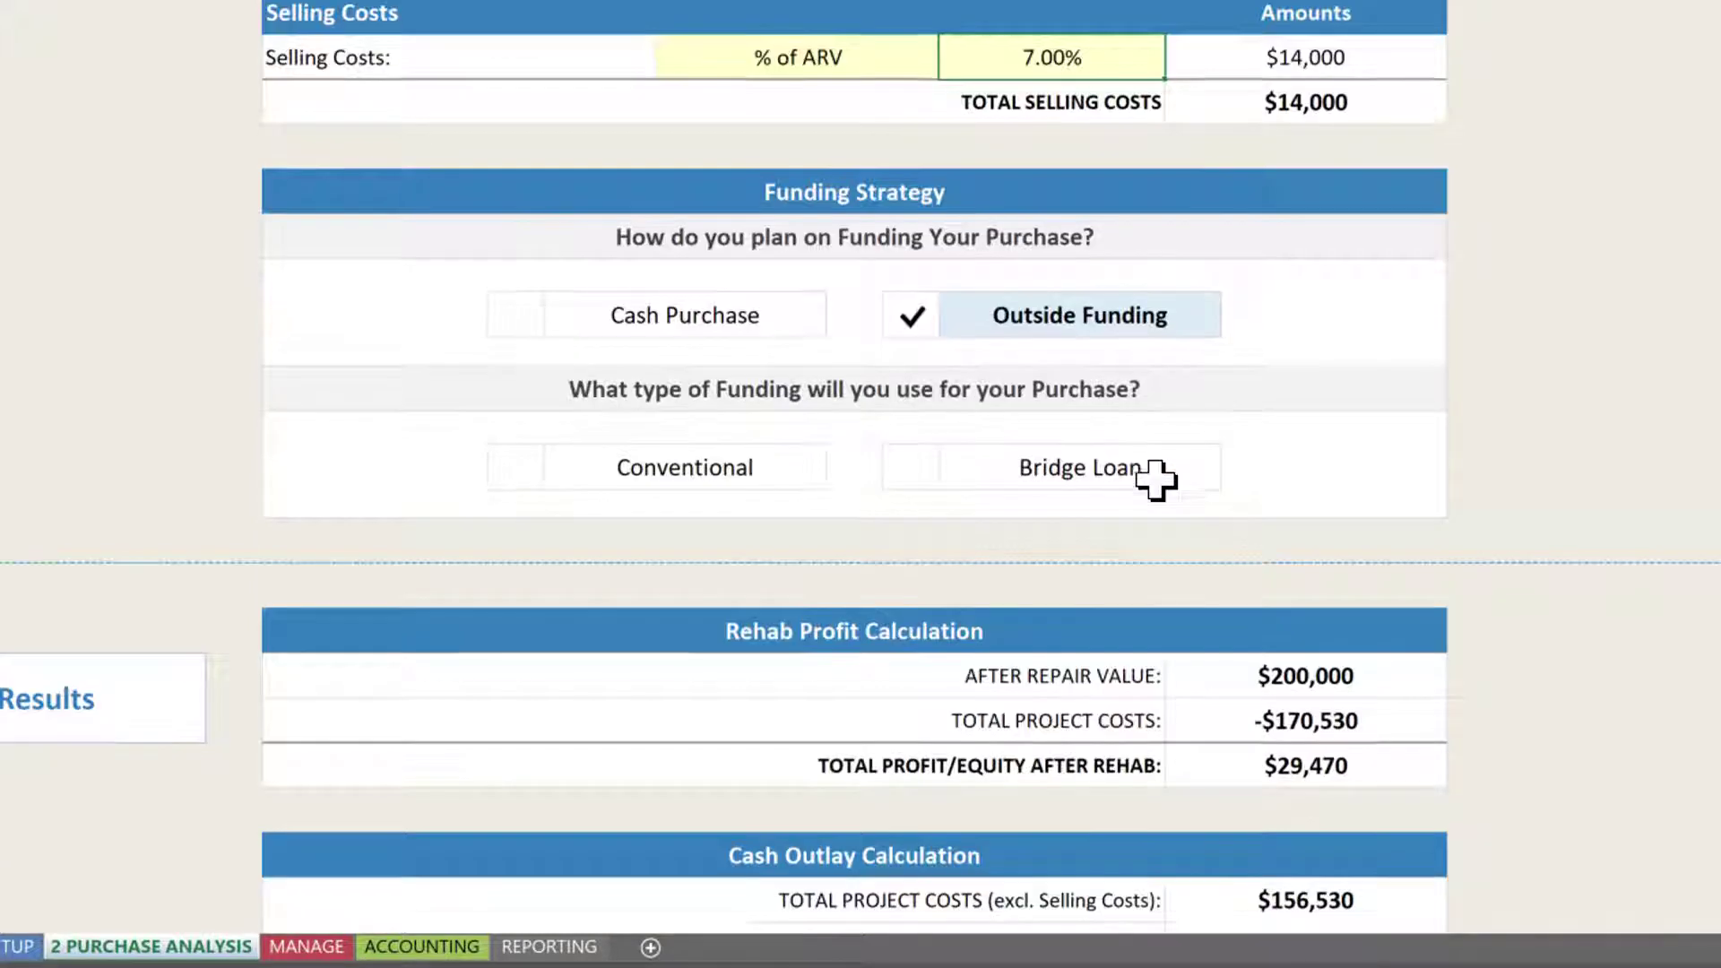
scroll(1156, 480, down, 1)
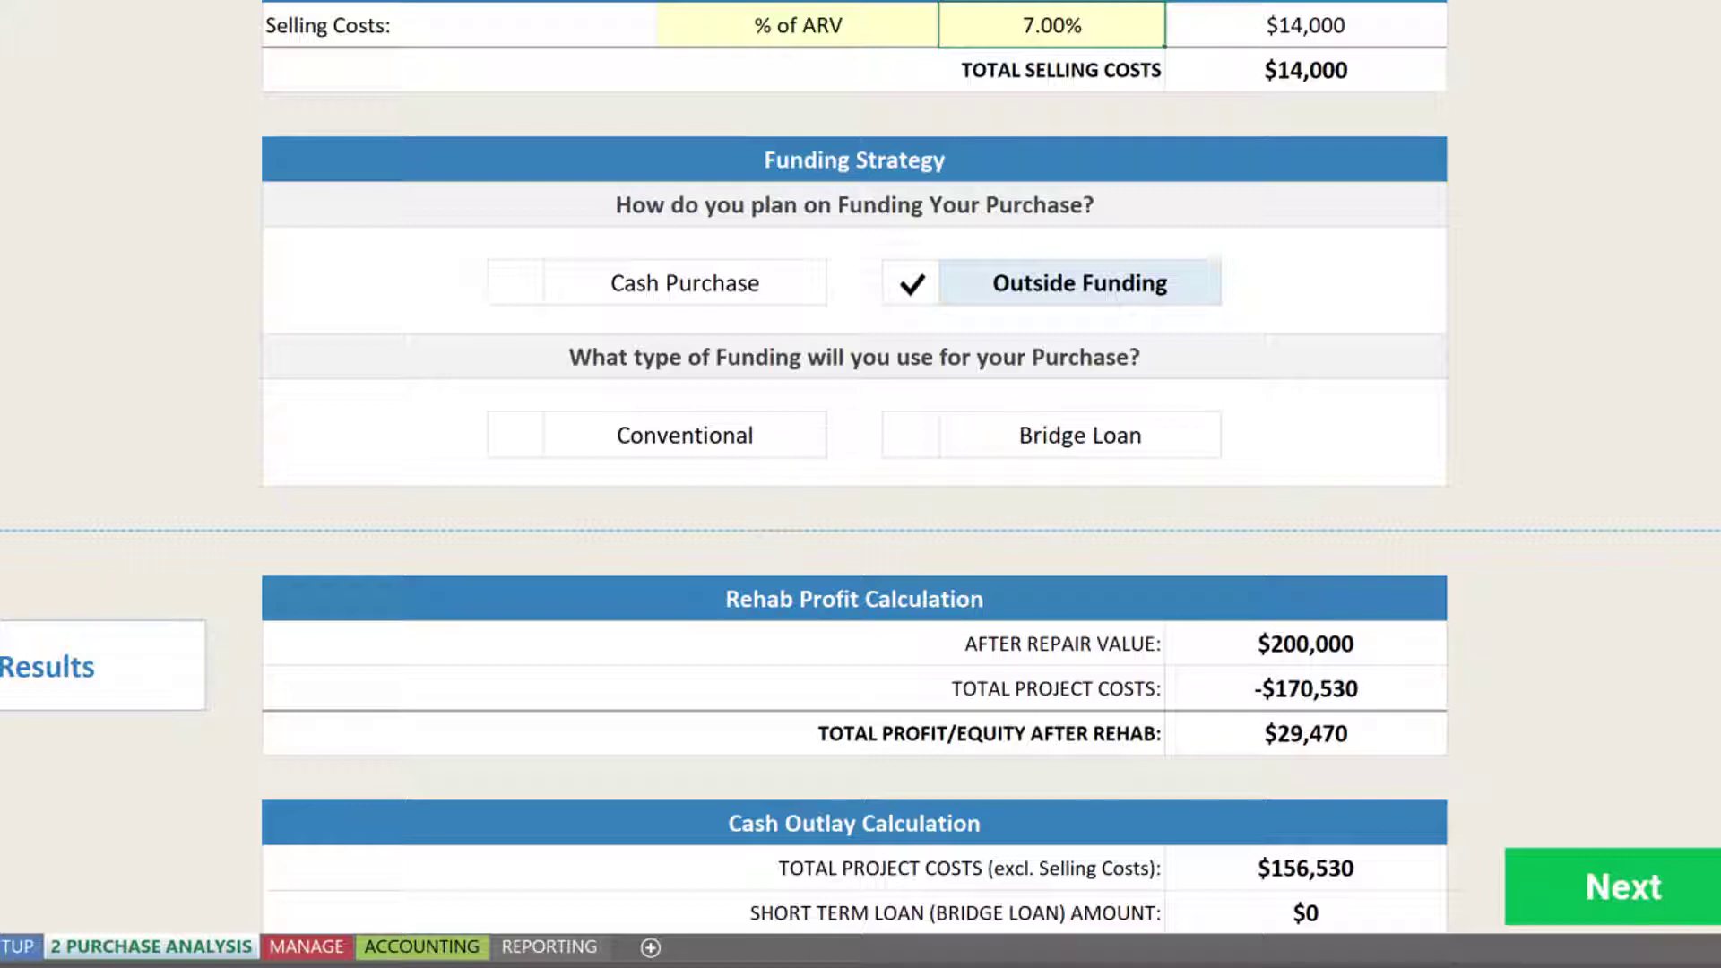
click(768, 450)
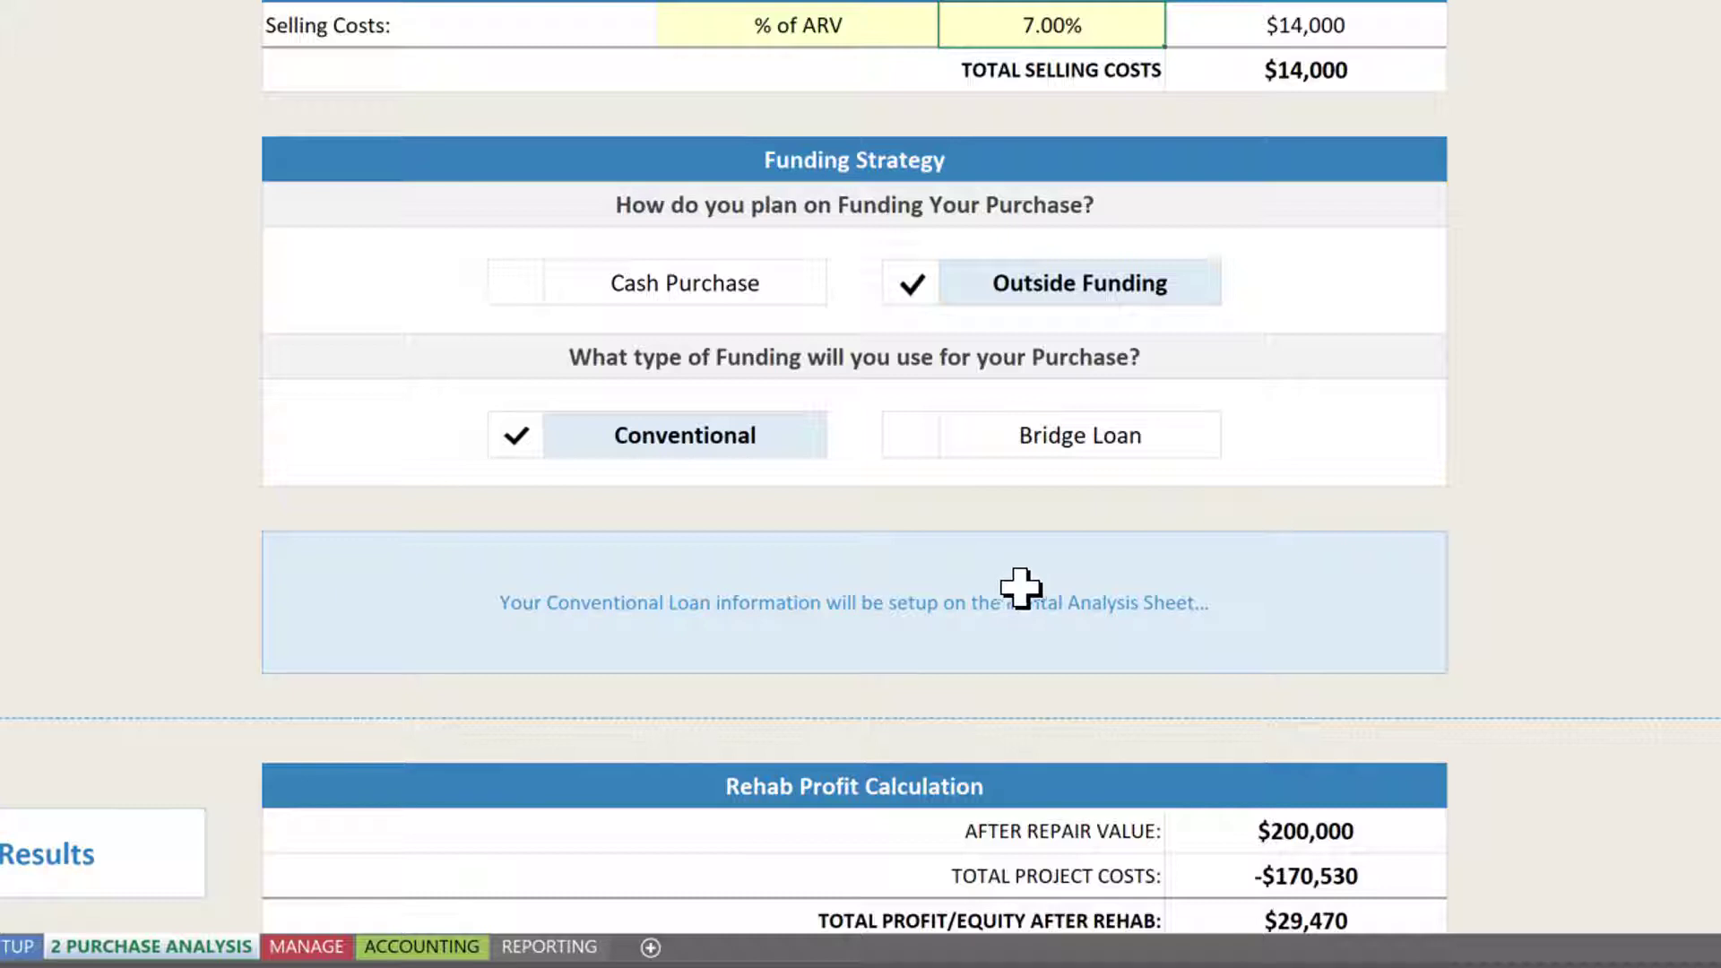
click(1084, 439)
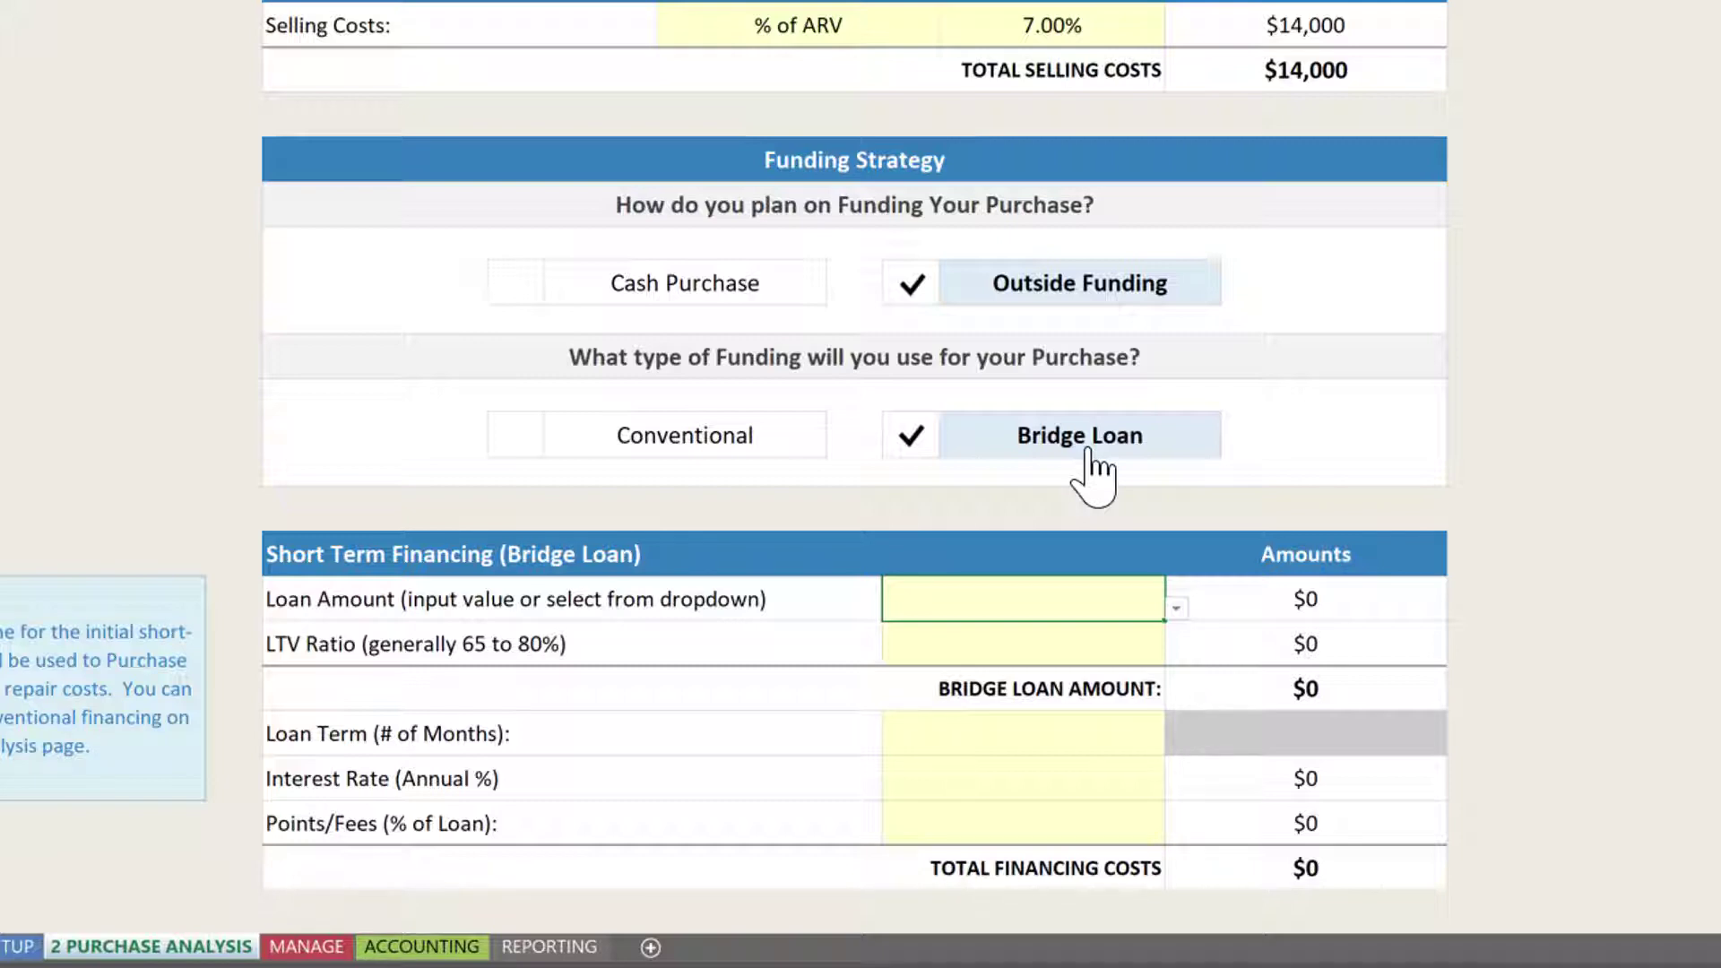
Choose Purchase as the basis for the Loan Amount in the Short Term Financing (Bridge Loan) section
scroll(1093, 475, down, 1)
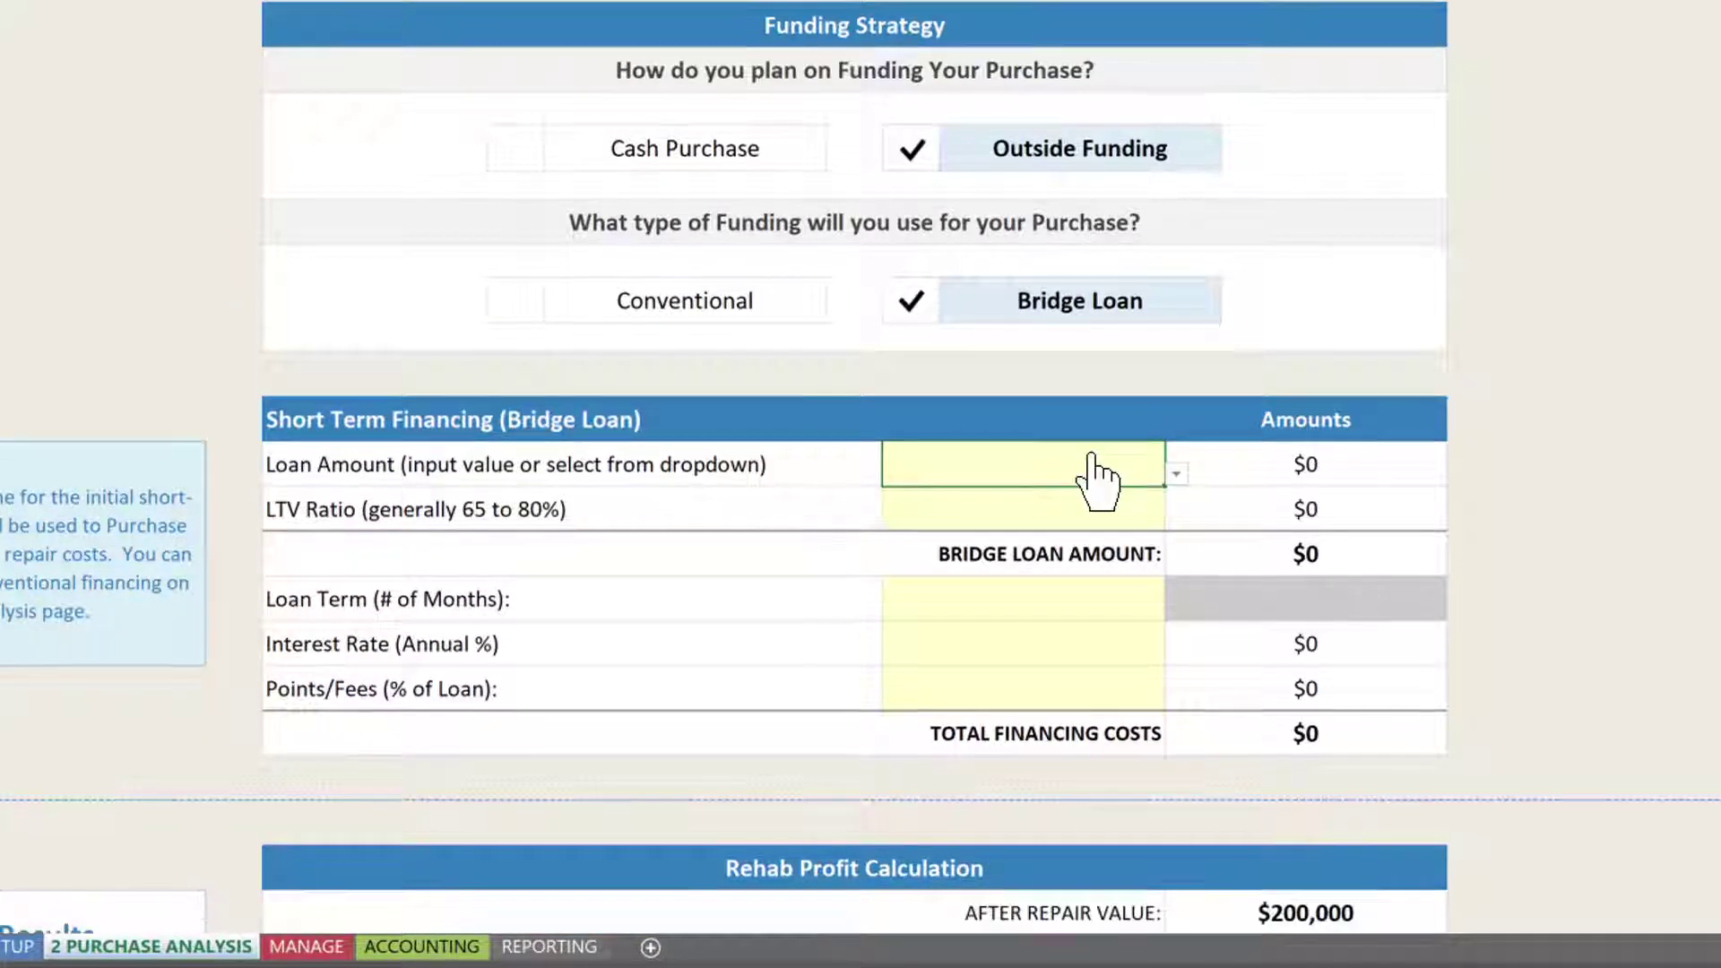
scroll(1093, 475, down, 1)
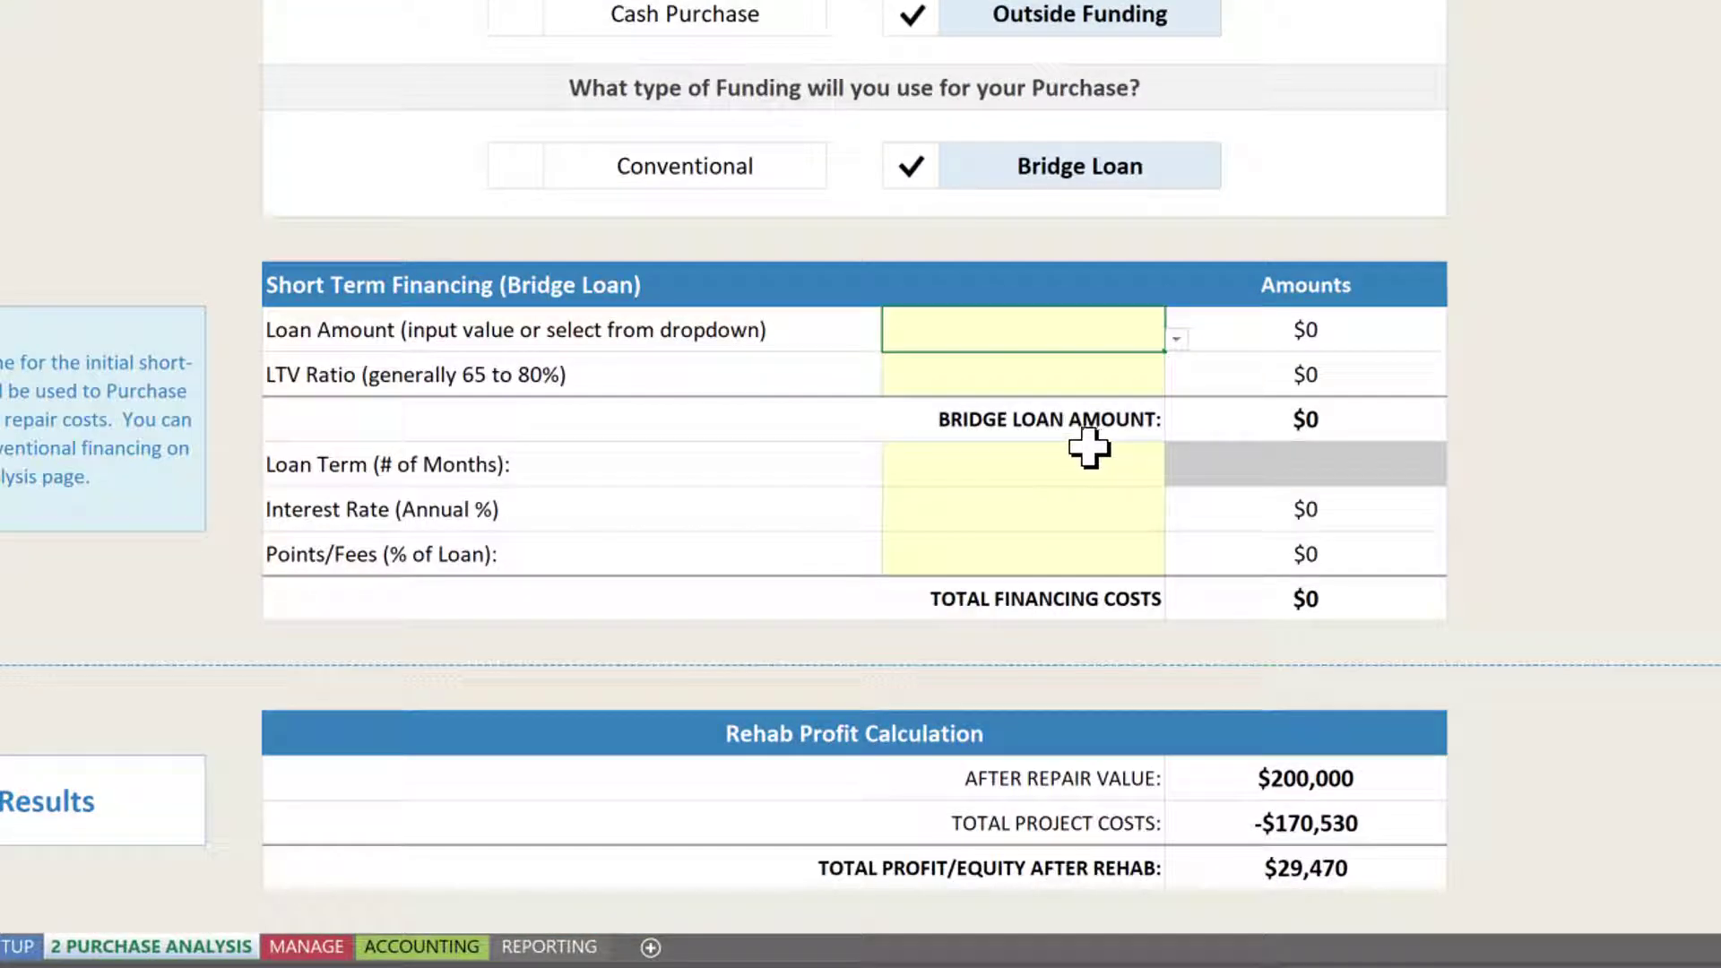
click(1174, 339)
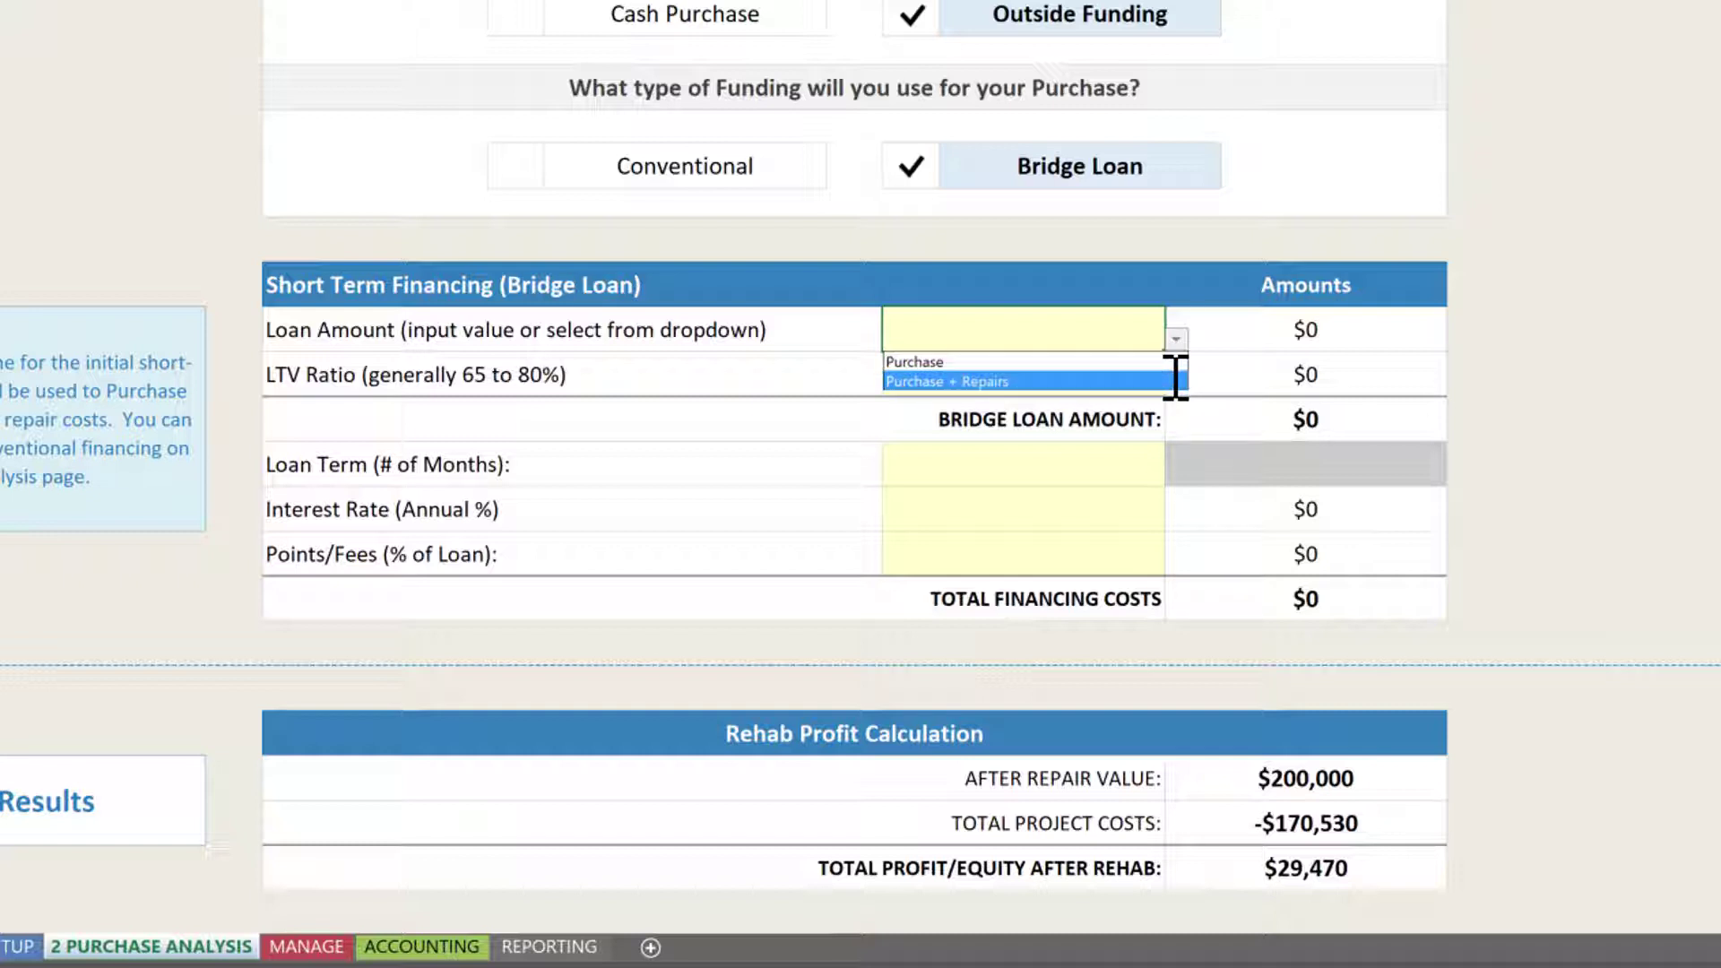
click(1176, 340)
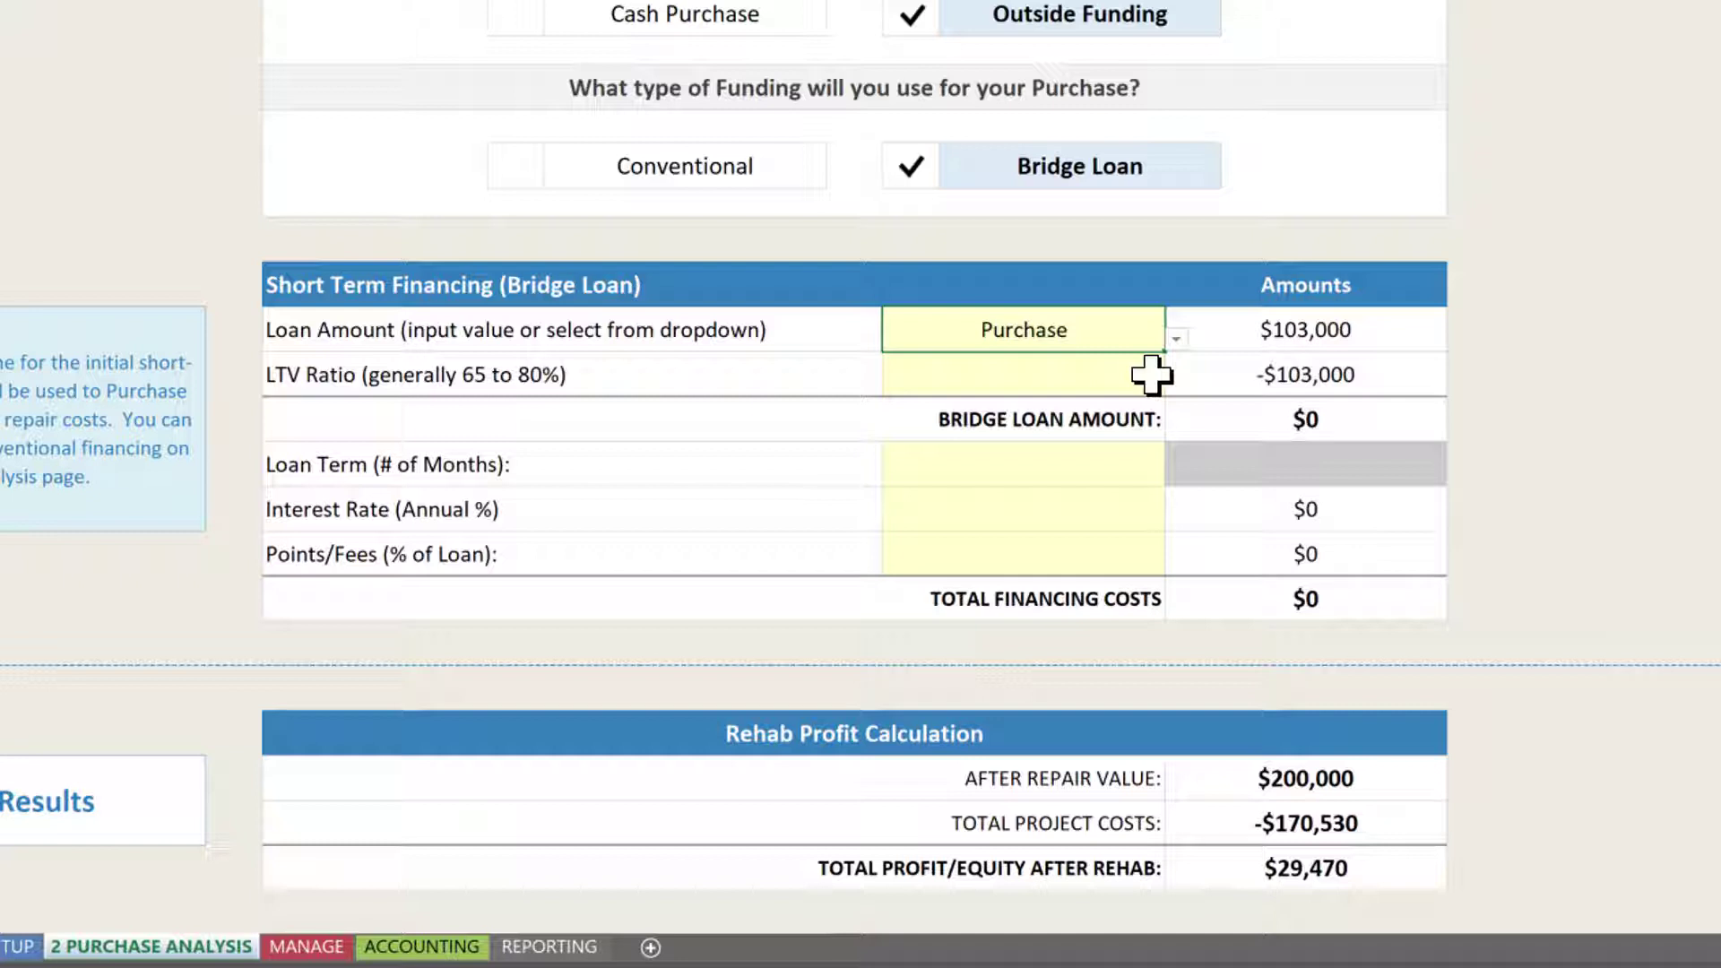
click(1228, 339)
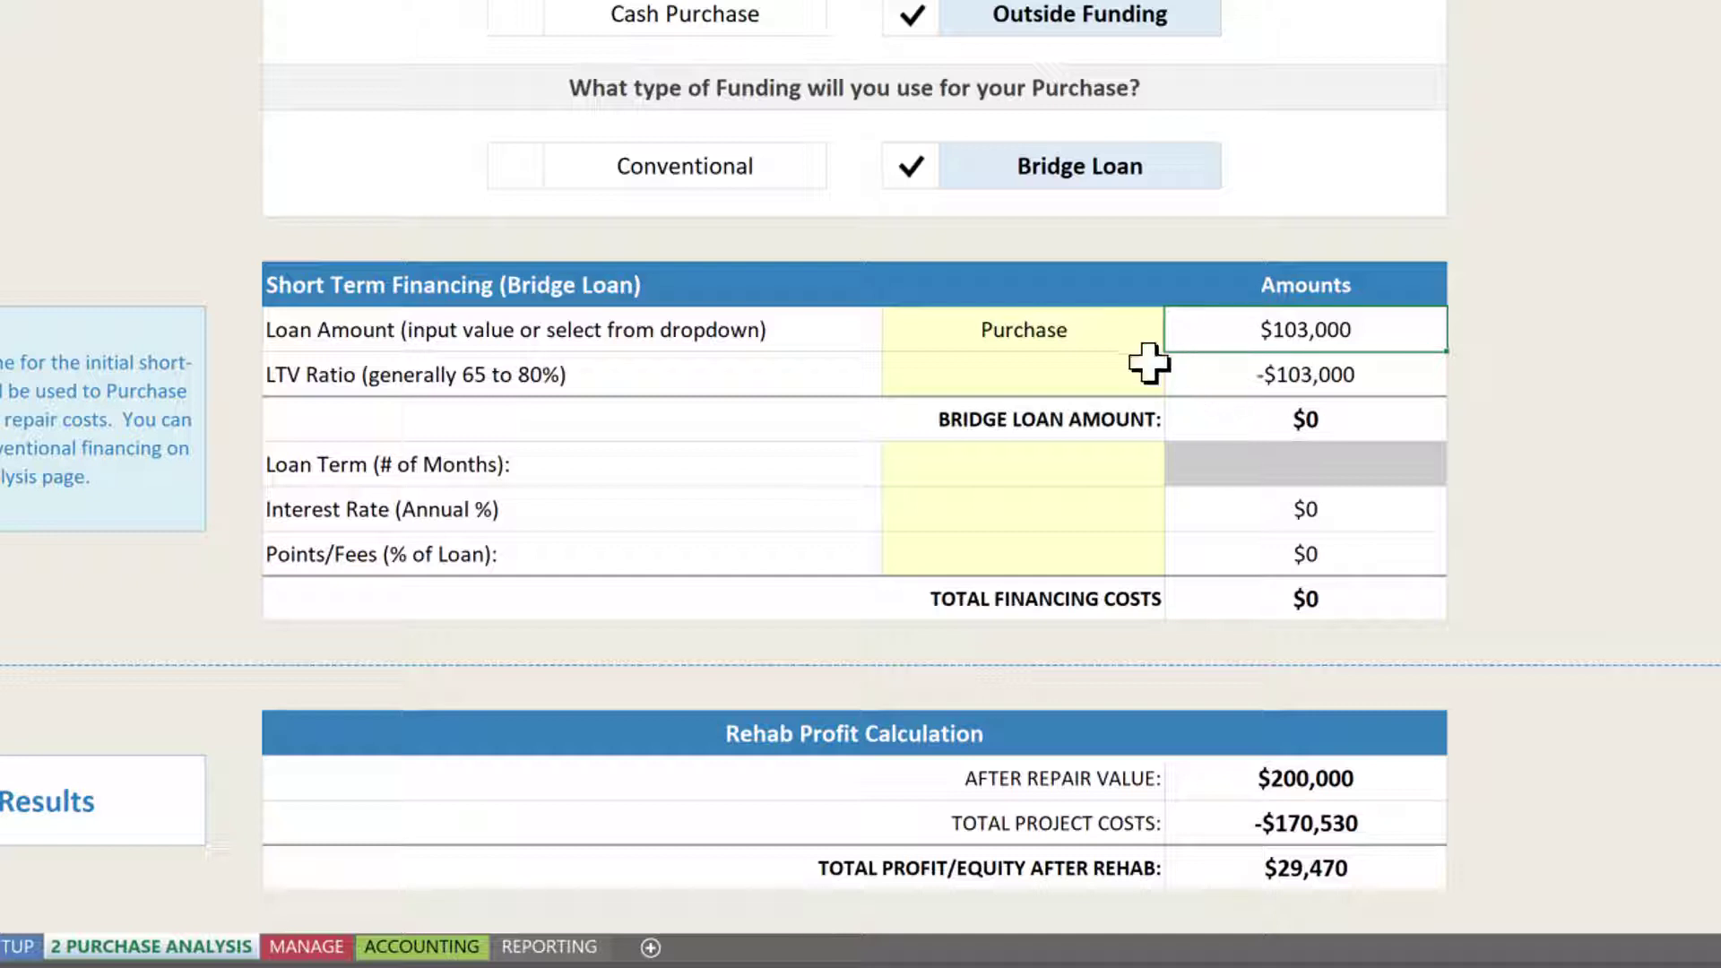
Set the bridge loan's LTV Ratio to 70% and its Loan Term to 12 months
click(1114, 369)
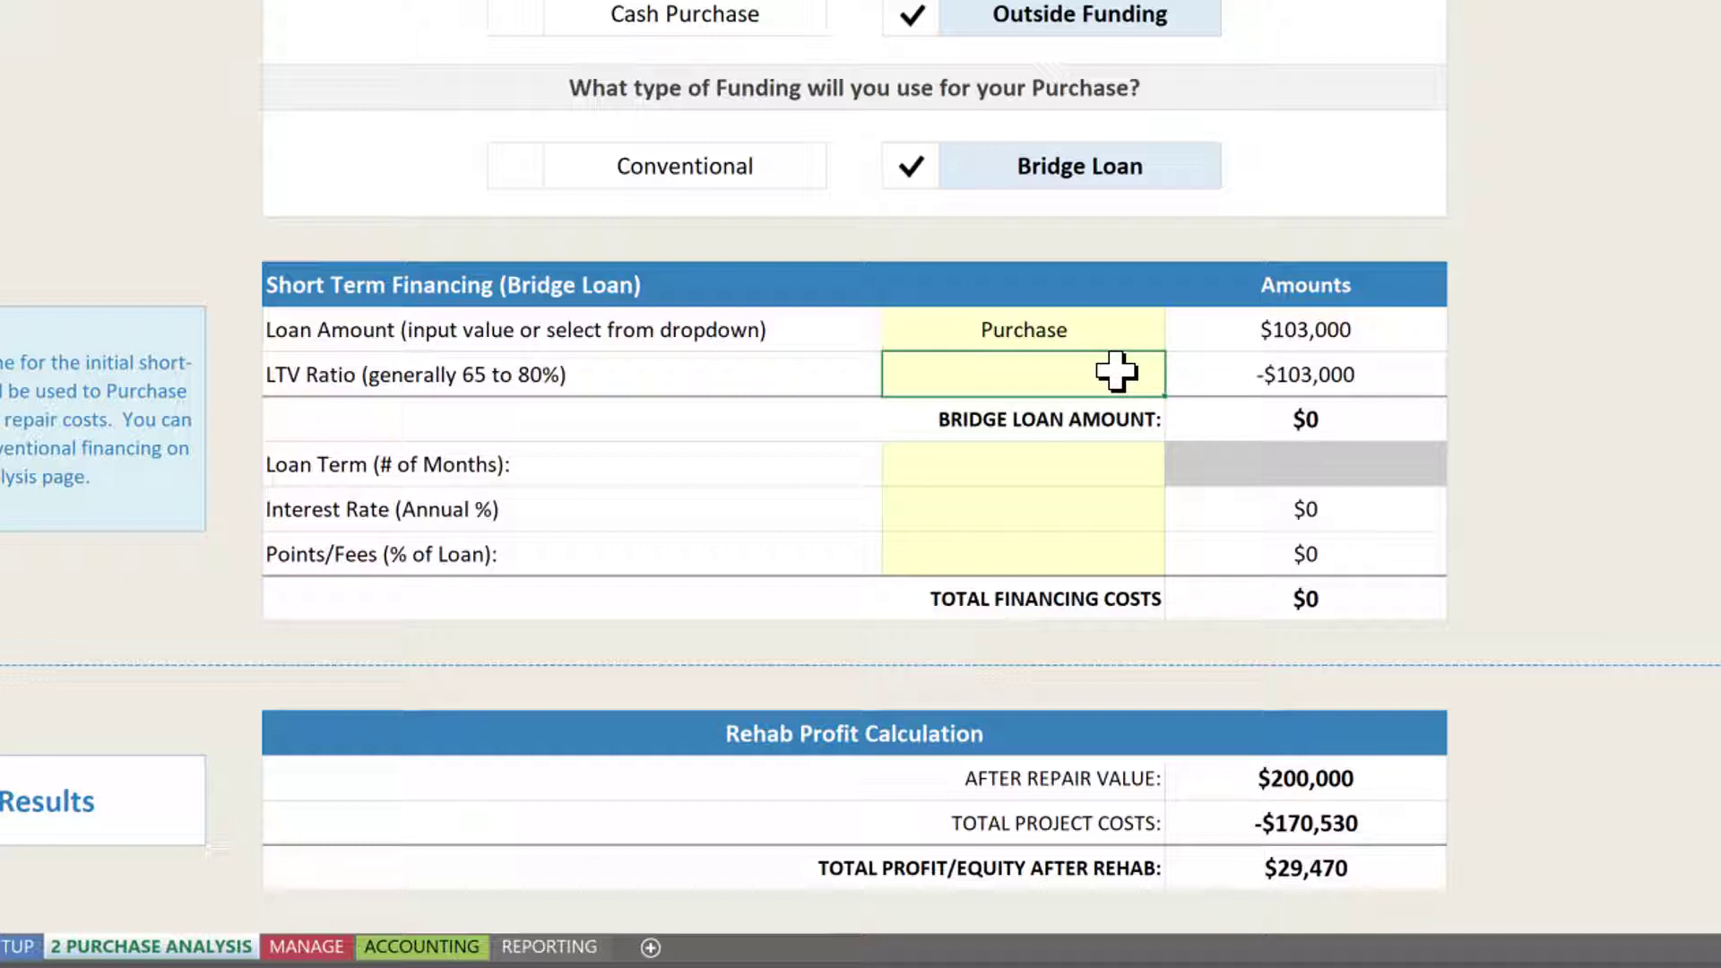
text(70)
key(Return)
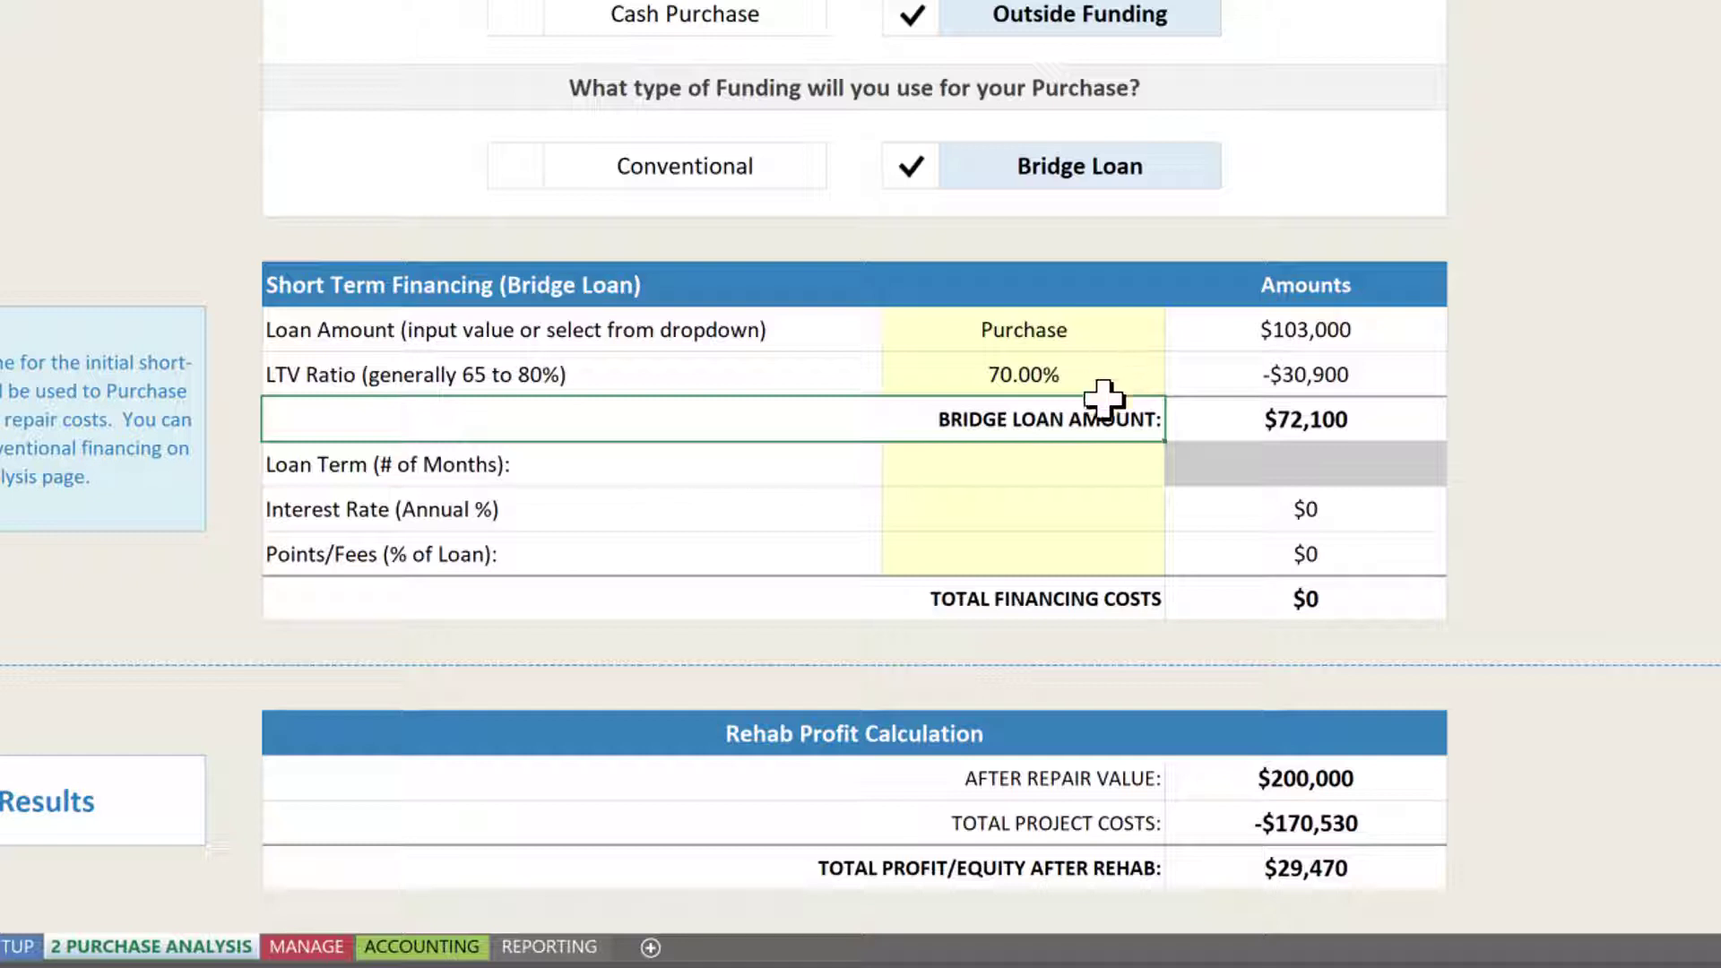
click(1070, 466)
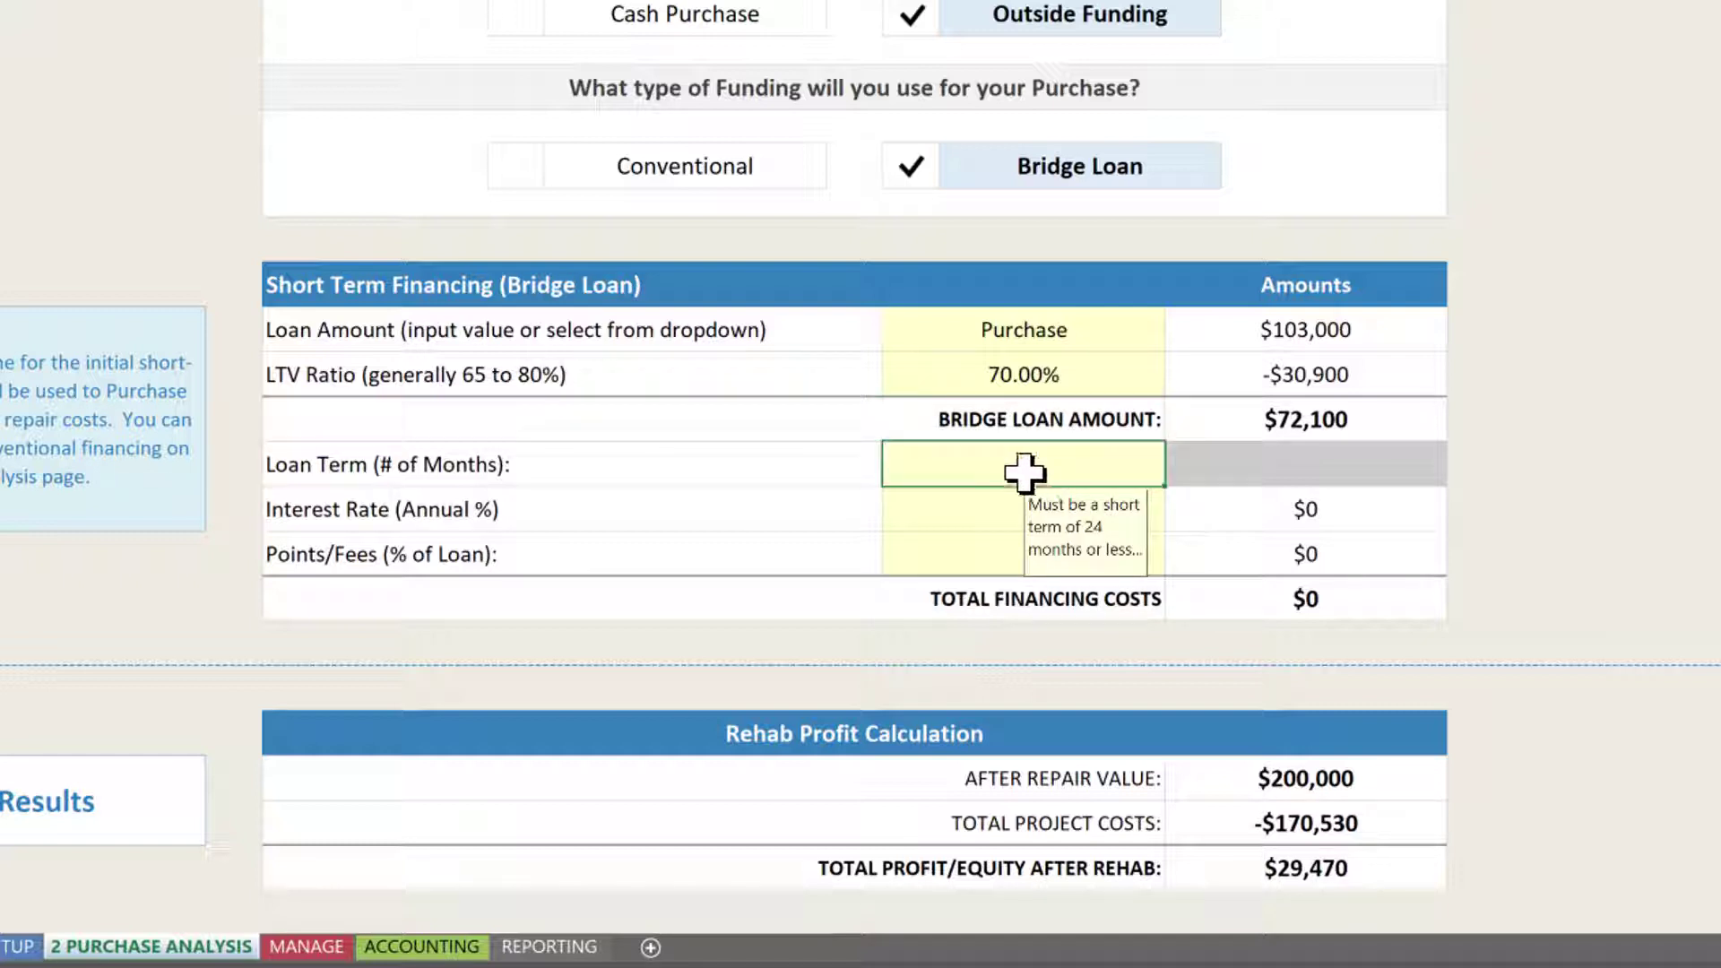
text(12)
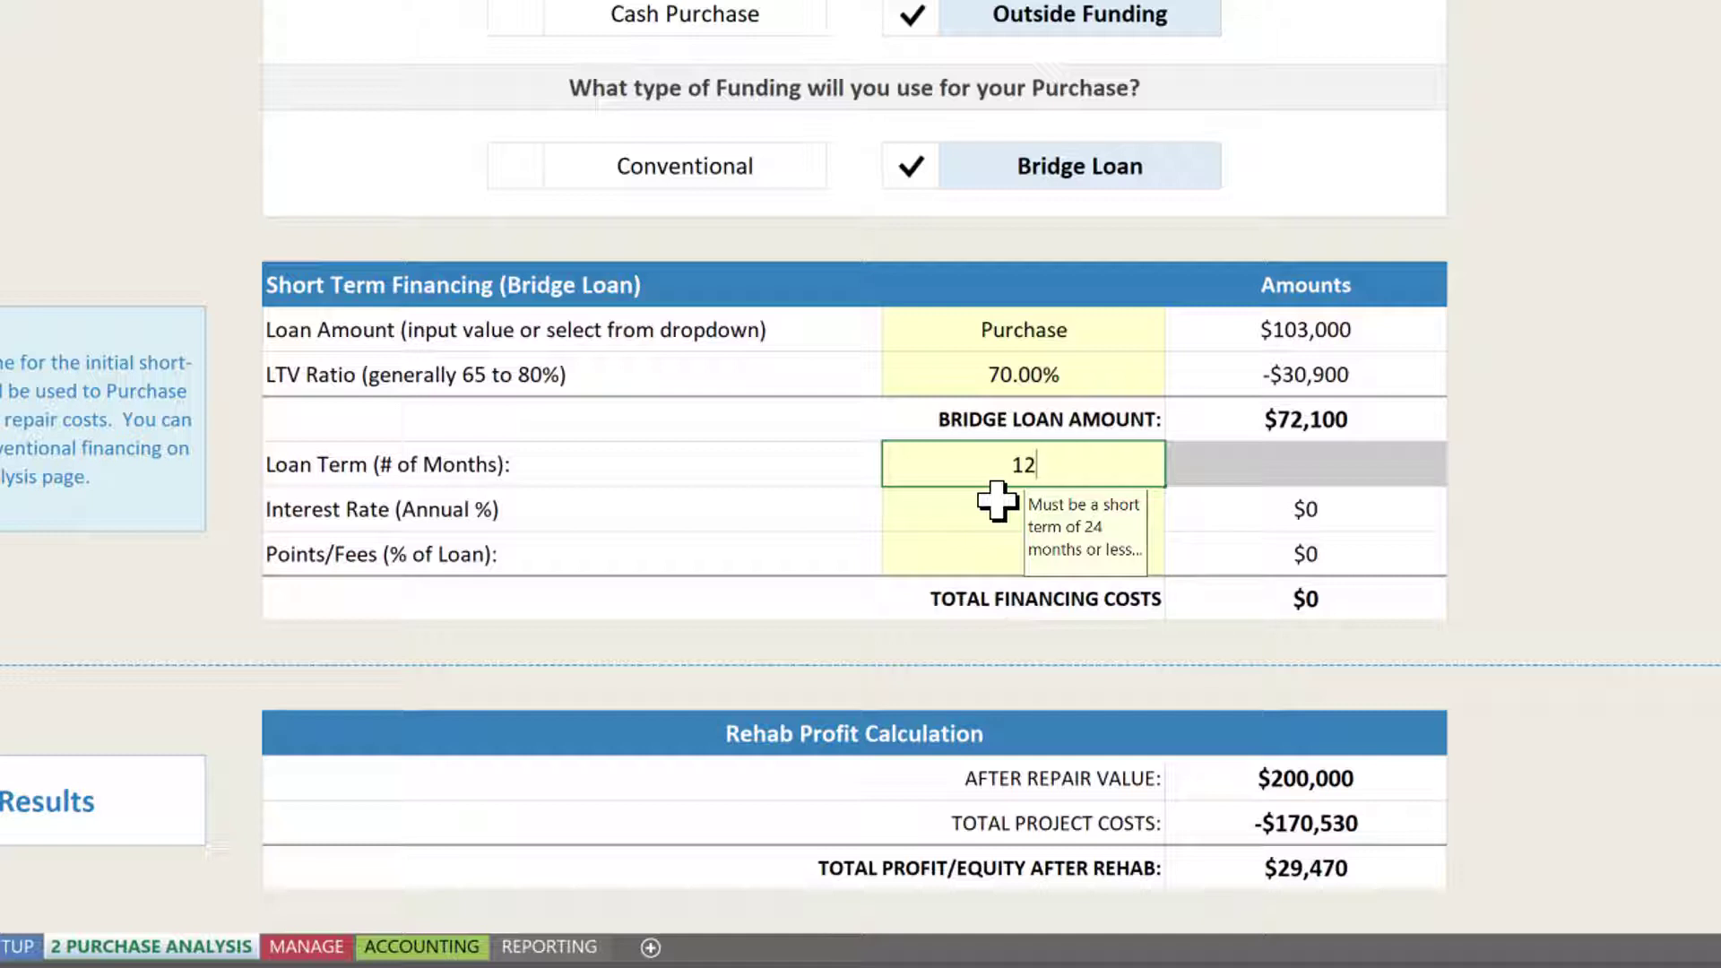
click(997, 505)
key(Return)
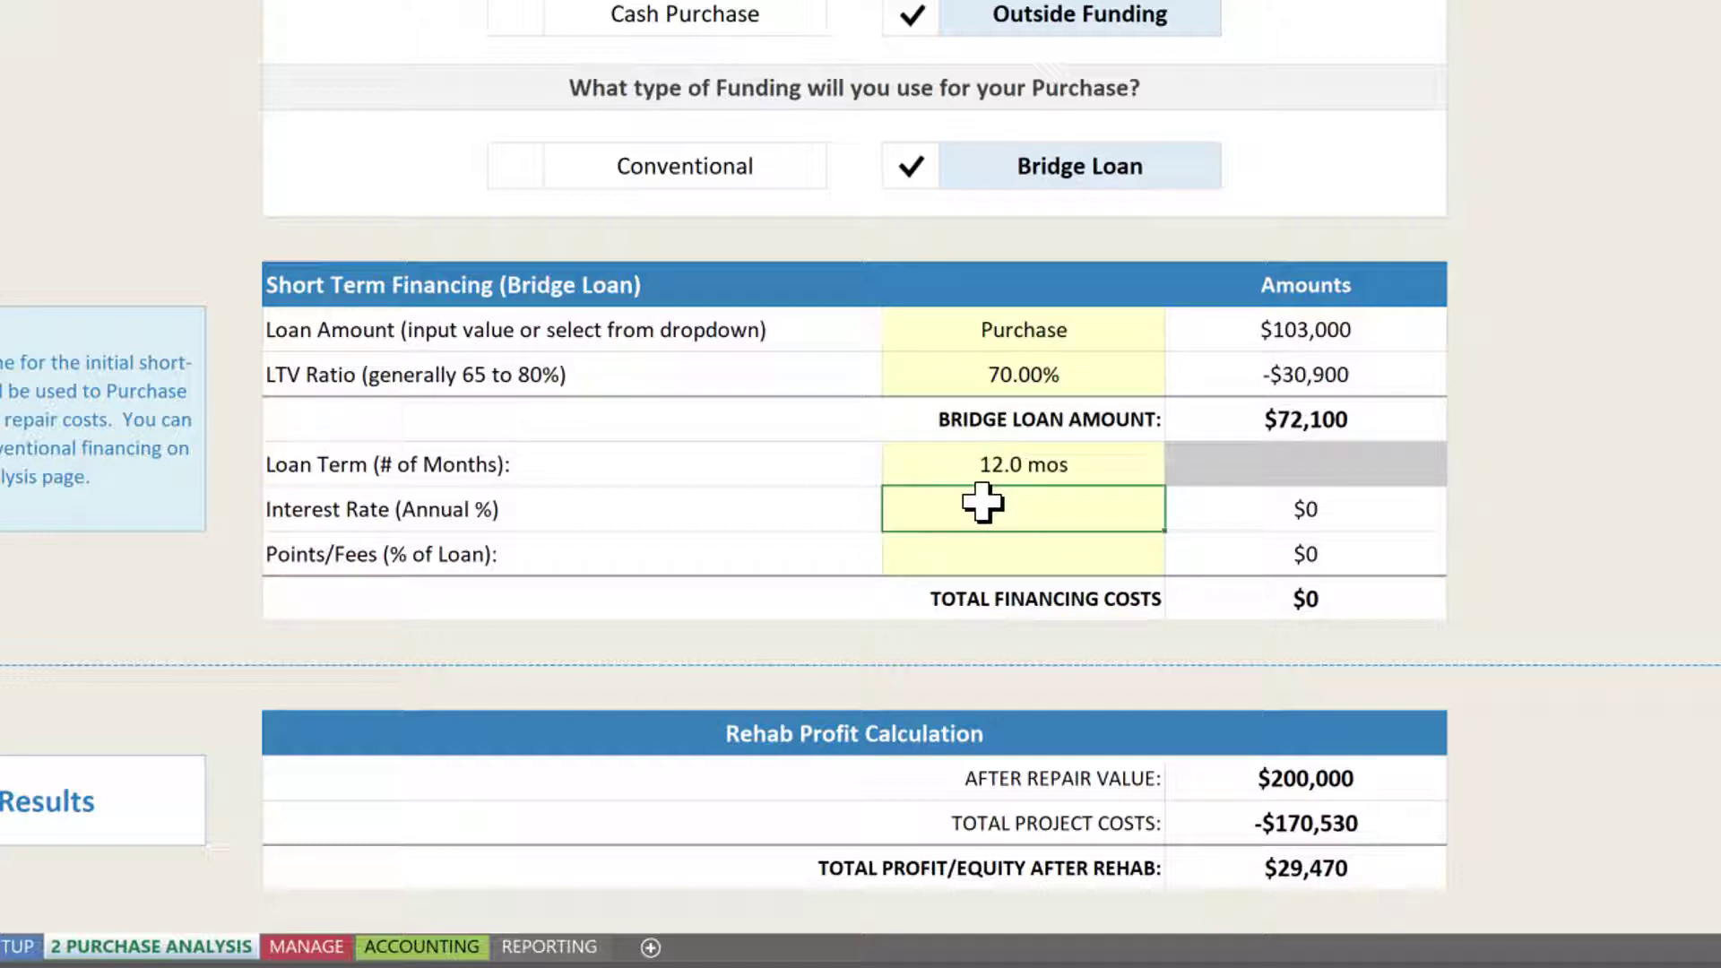
Enter a 12% annual Interest Rate and 3% Points/Fees for the bridge loan
text(12)
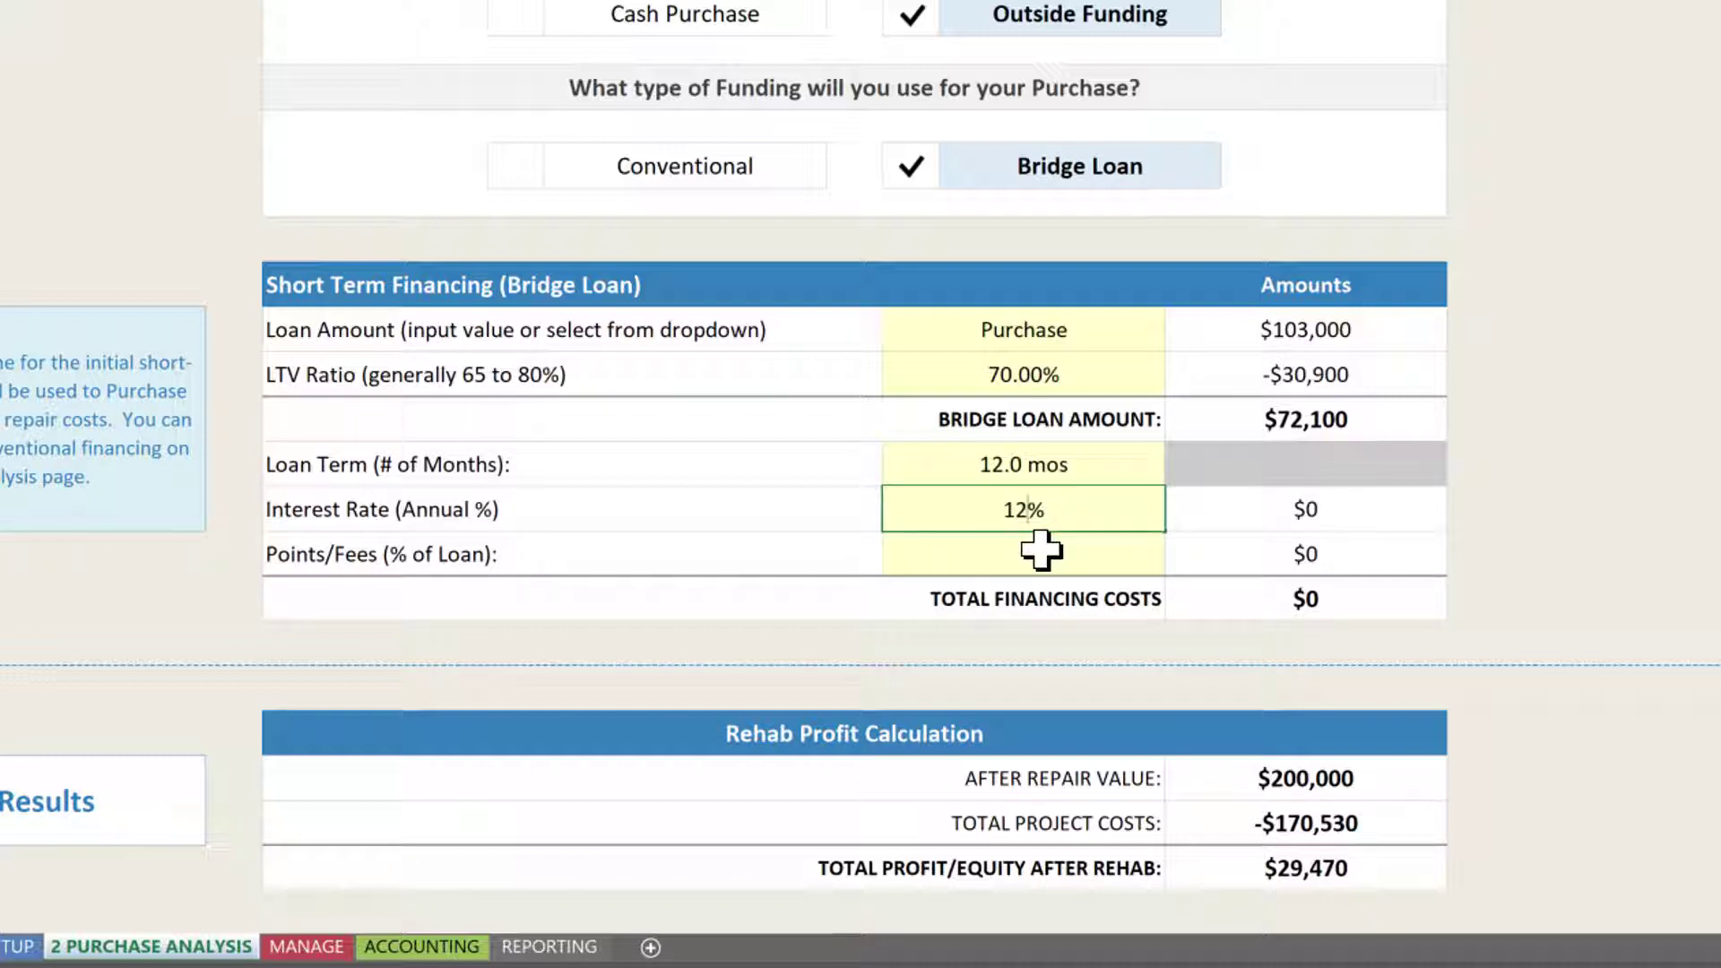
key(Return)
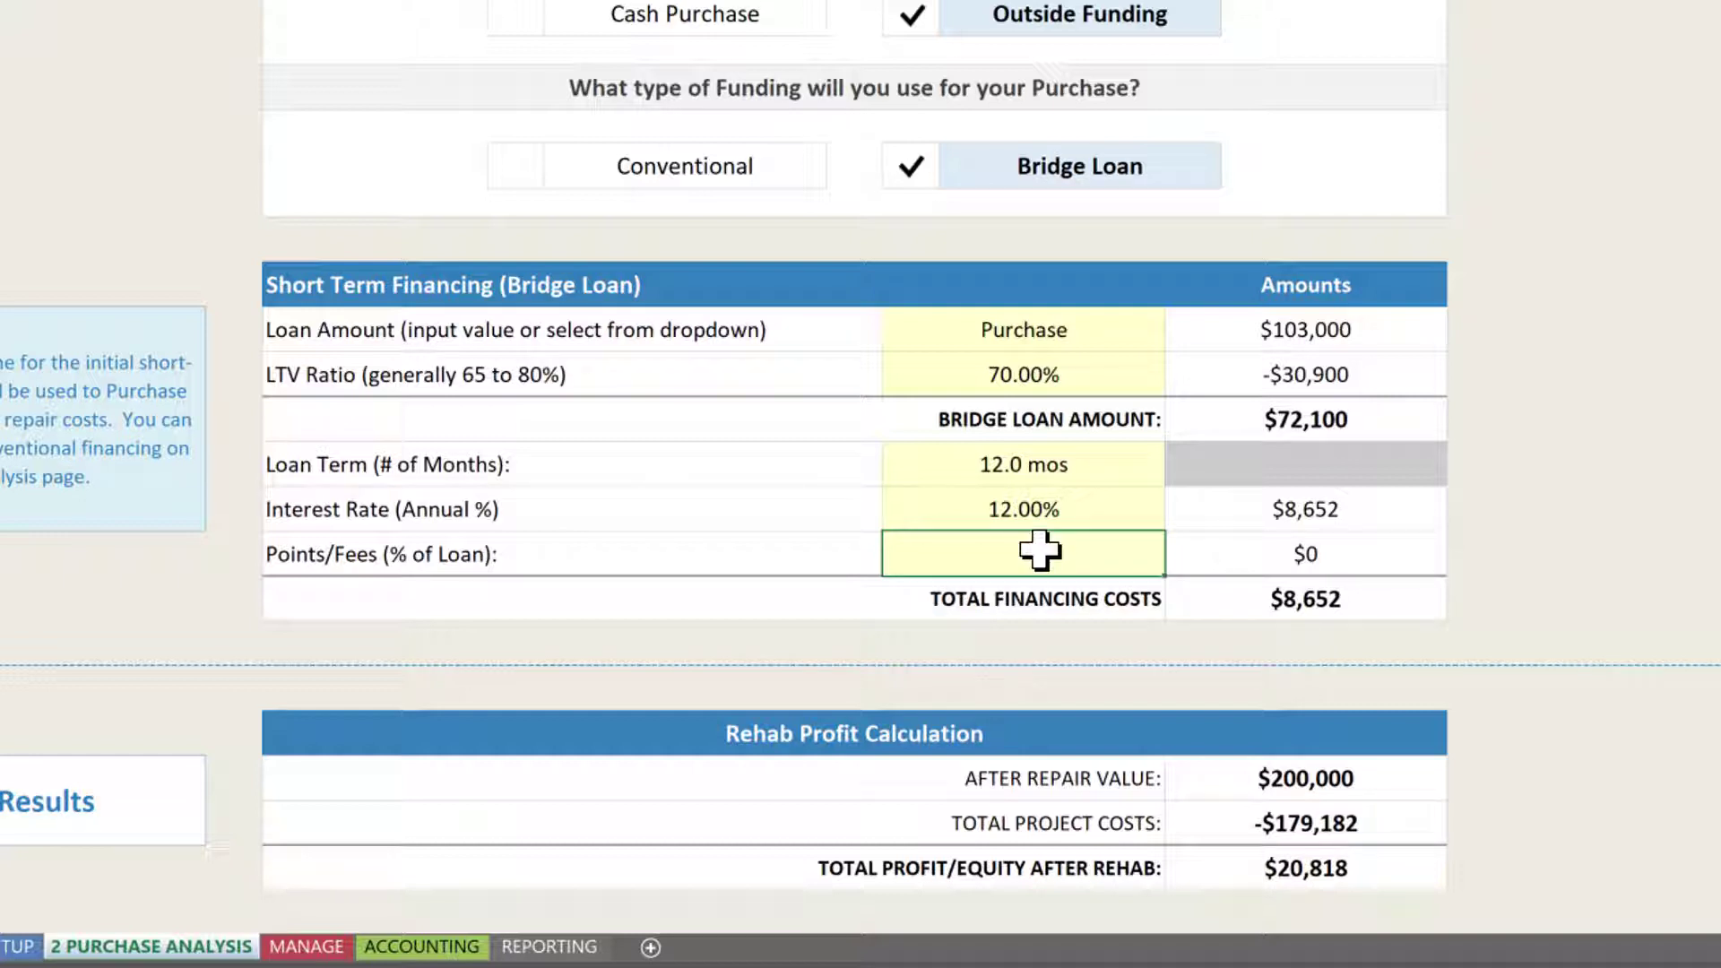
text(3)
key(Return)
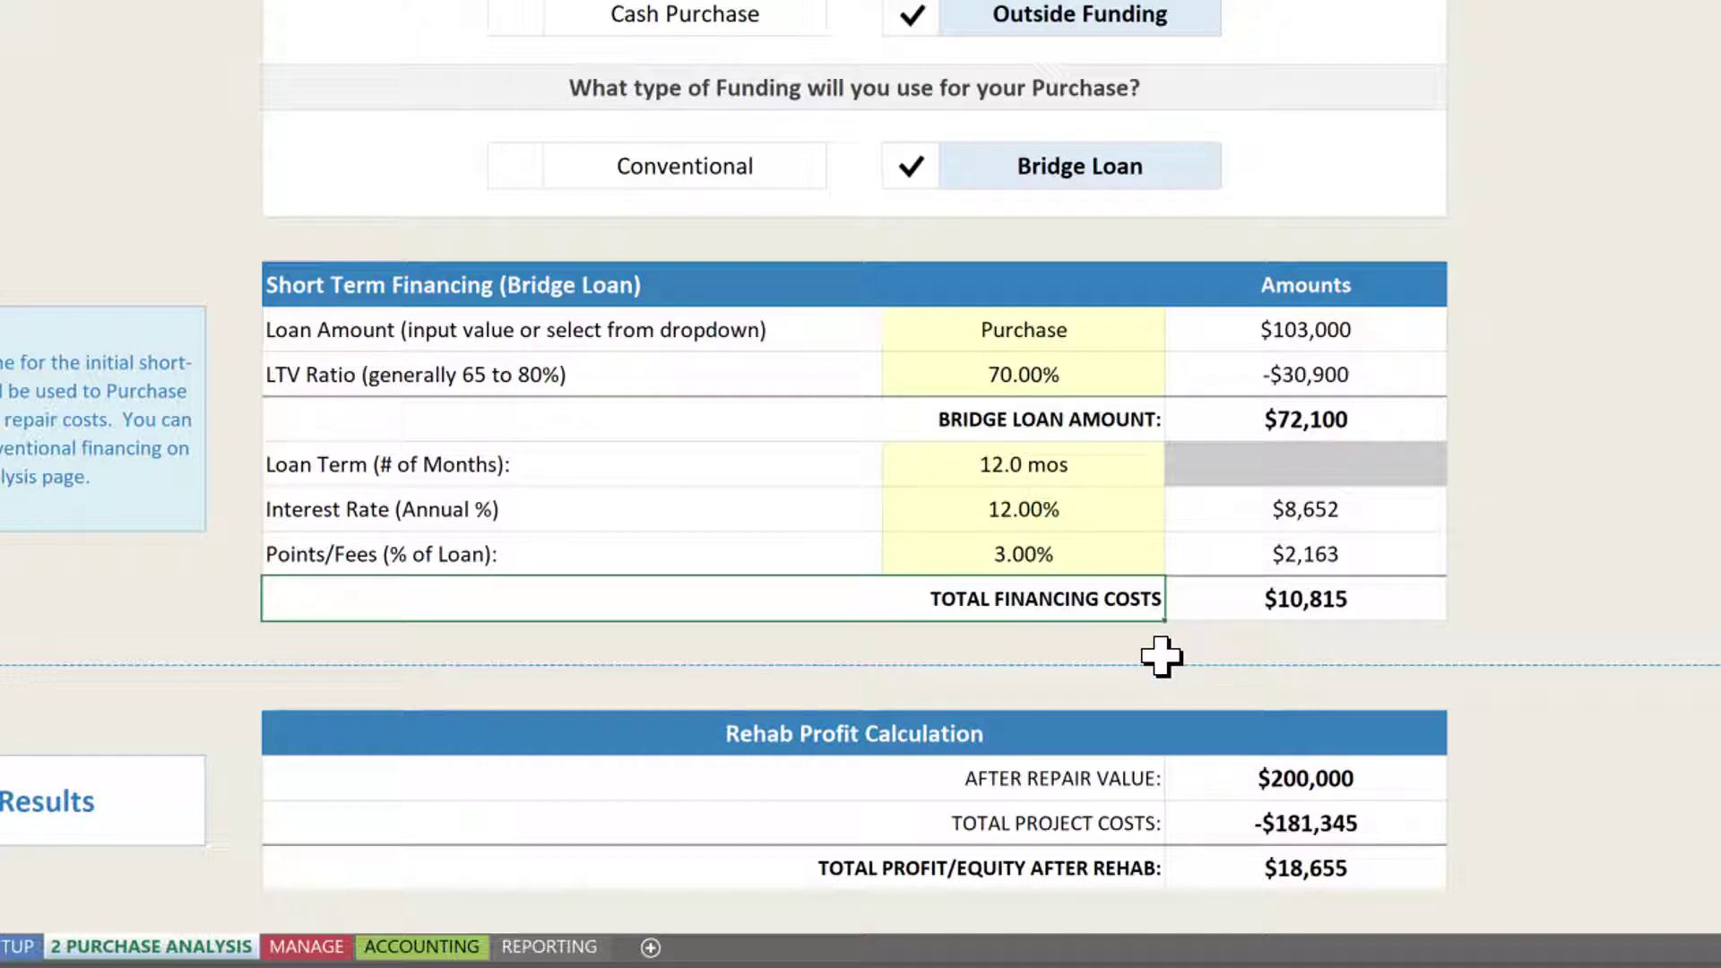
Review the Rehab Profit and Cash Outlay calculations, selecting the Total Profit/Equity After Rehab amount
scroll(1161, 657, down, 3)
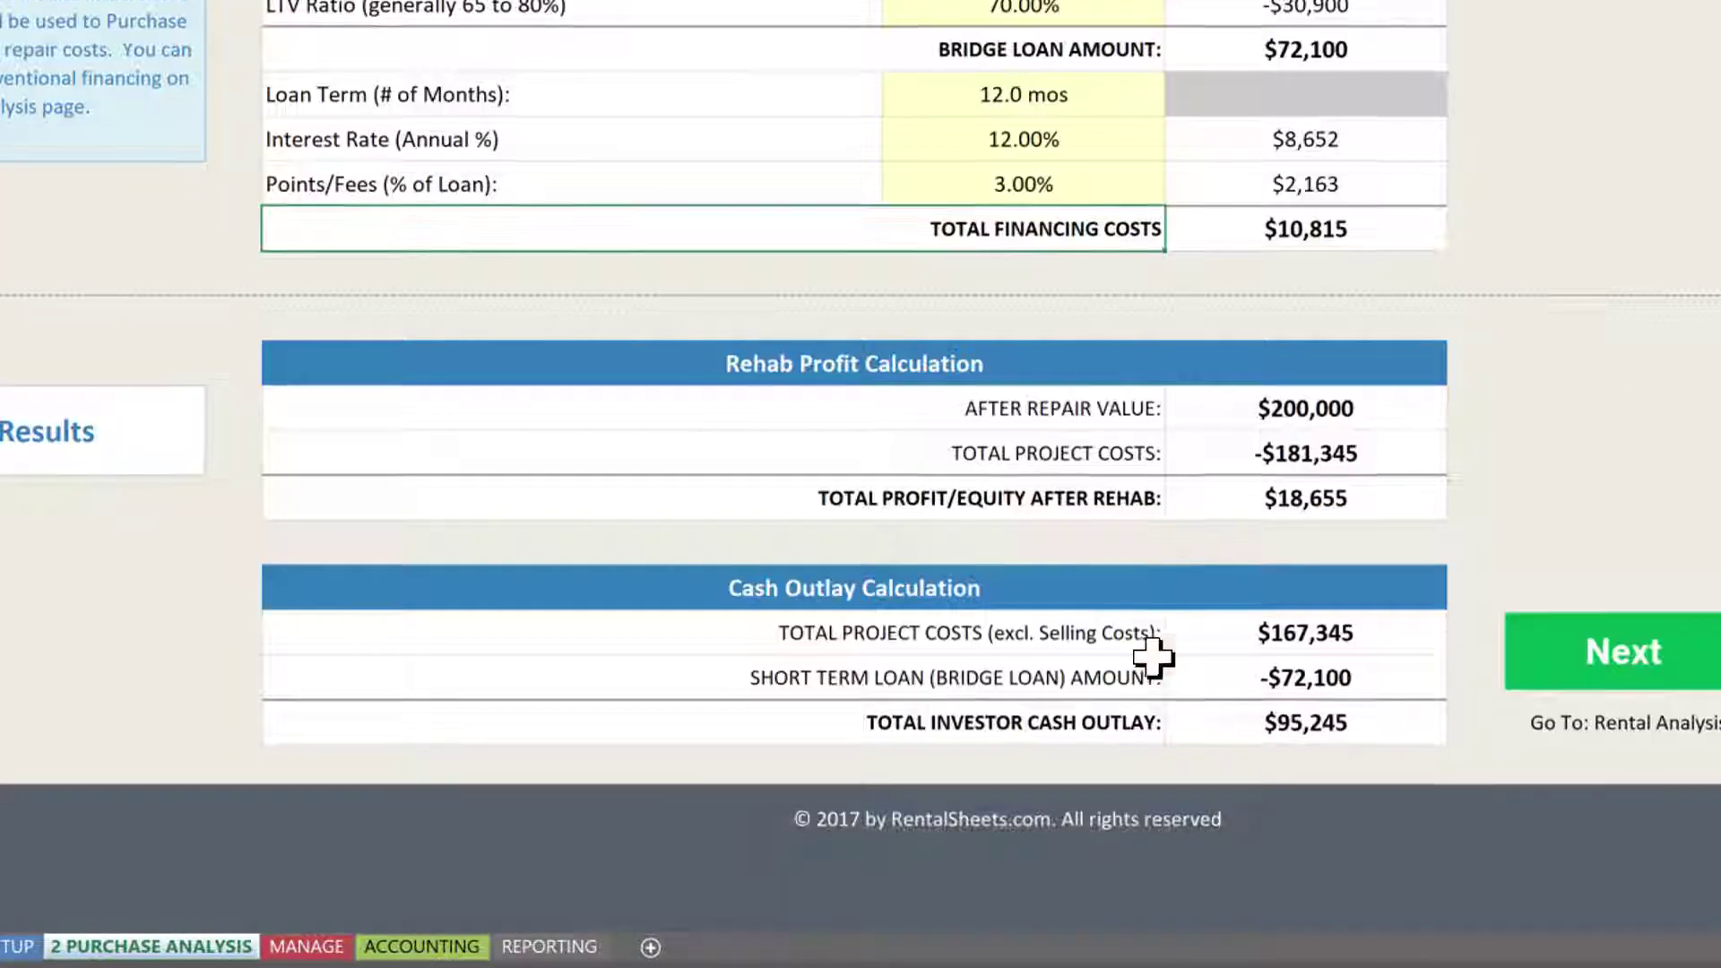
scroll(1152, 656, down, 2)
scroll(1153, 657, up, 1)
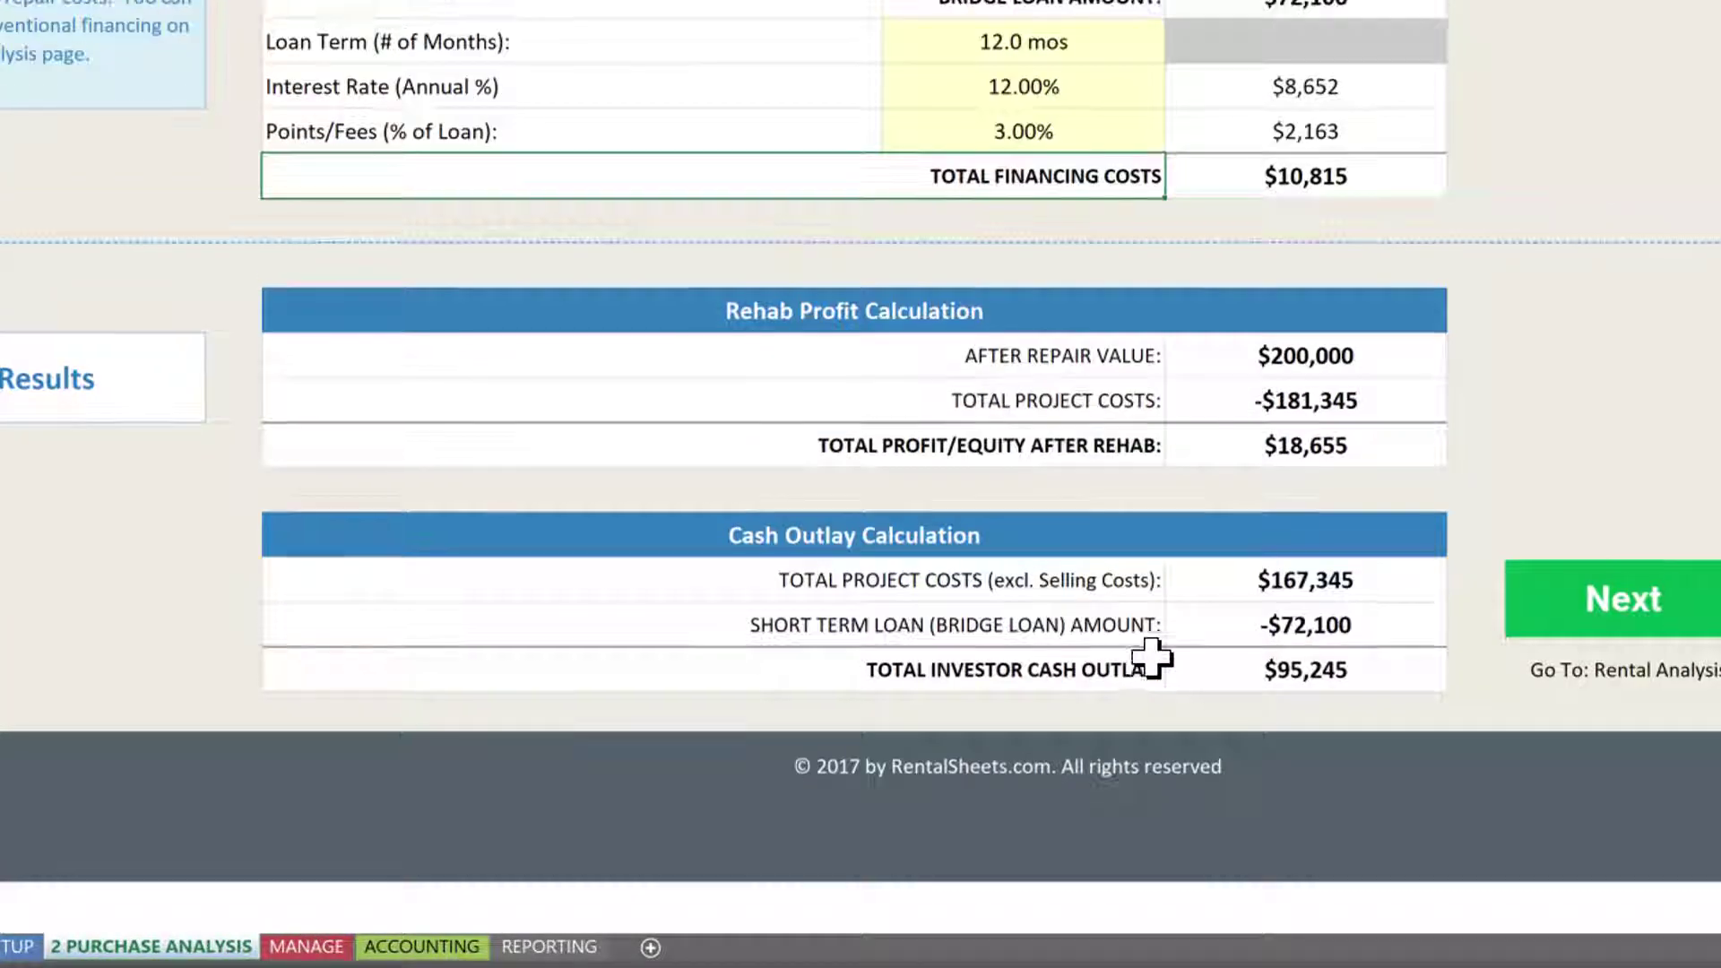
scroll(1152, 659, up, 1)
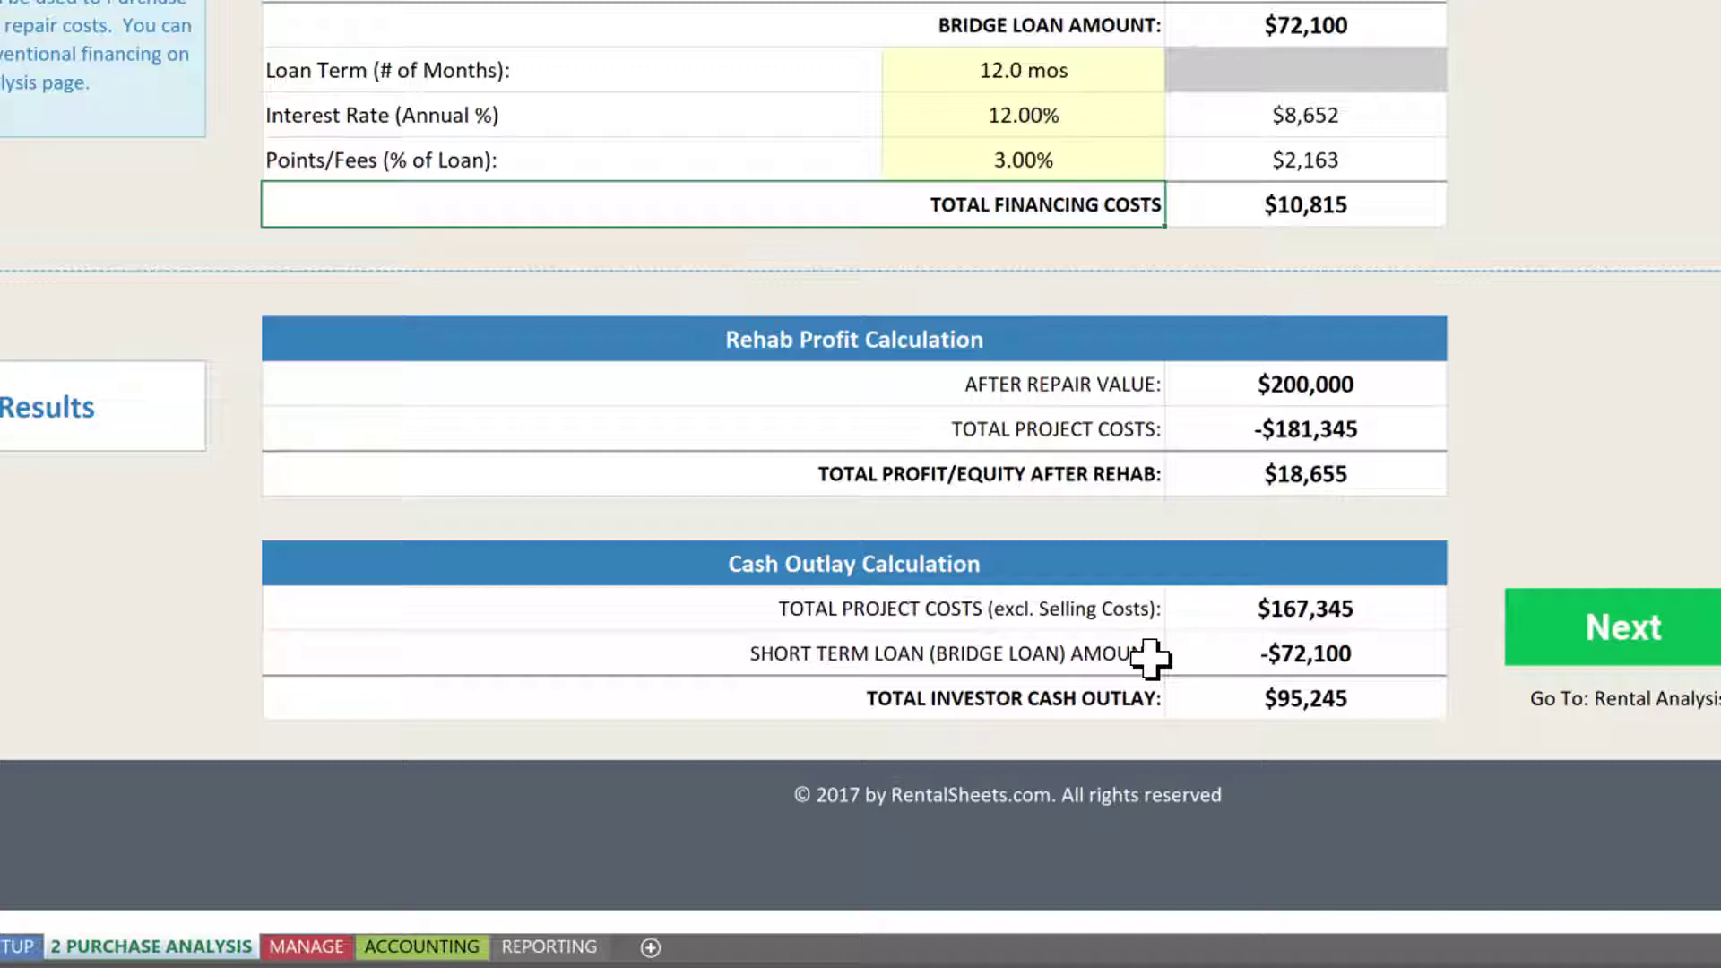
click(1360, 483)
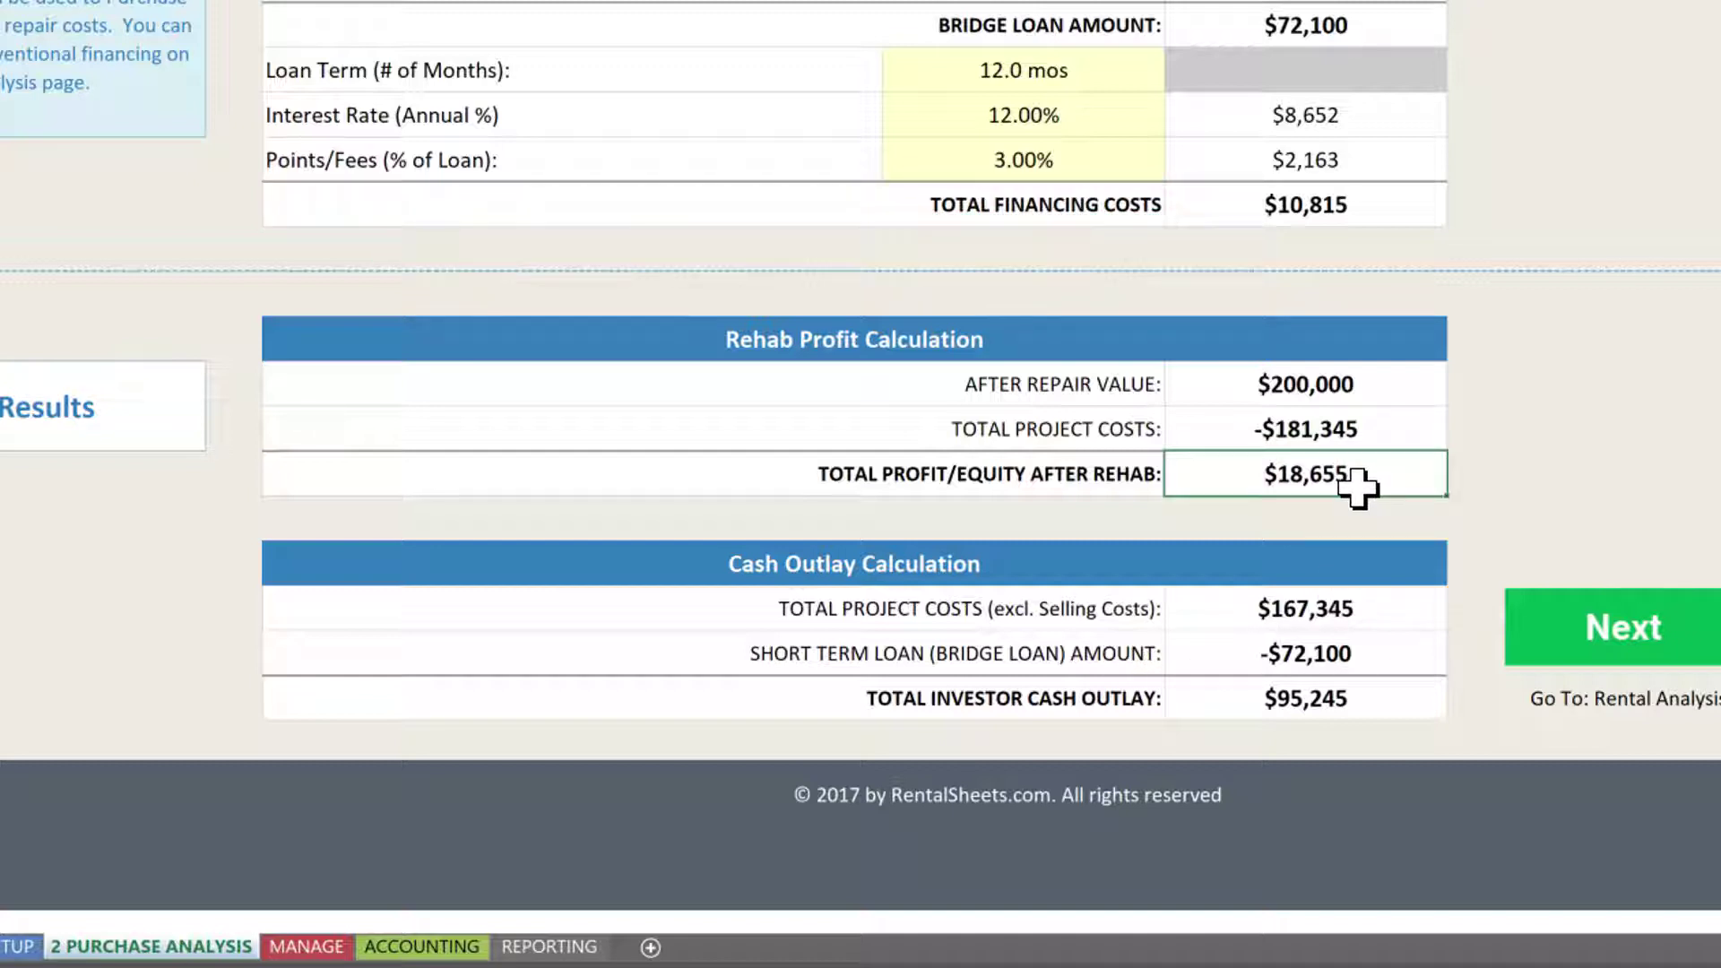